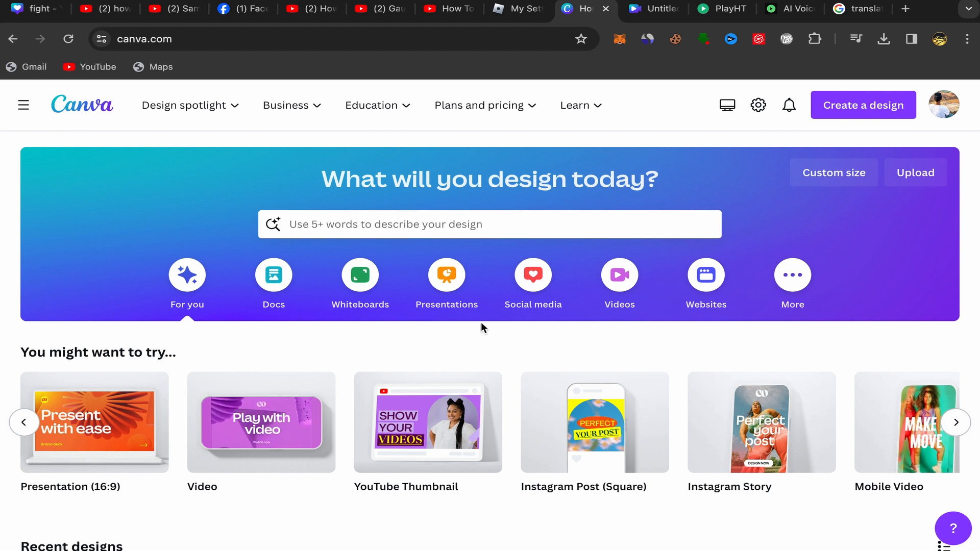
Switch to the browser tab holding the blank untitled video design
{"action": "scroll", "coordinate": [530, 317], "scroll_direction": "down", "scroll_amount": 2}
{"action": "scroll", "coordinate": [518, 393], "scroll_direction": "up", "scroll_amount": 2}
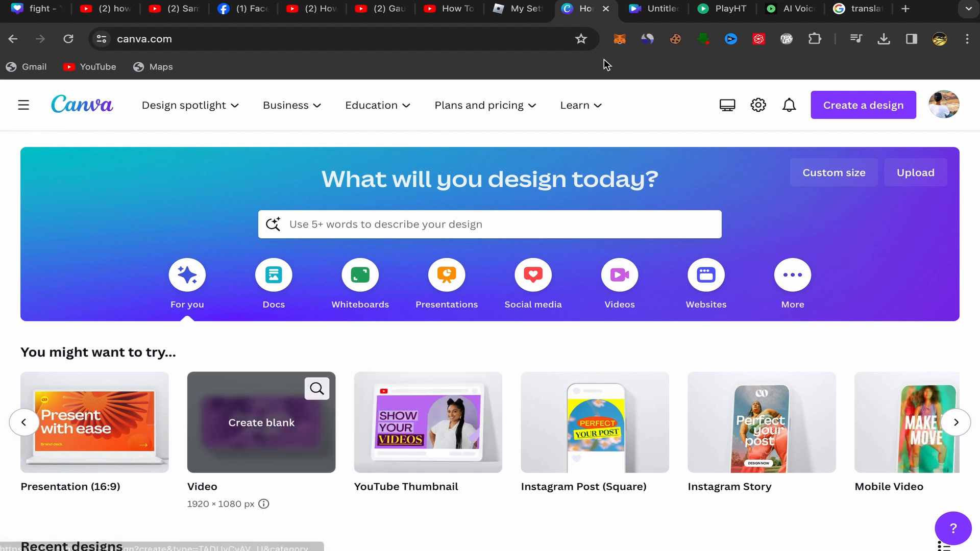
{"action": "left_click", "coordinate": [658, 13]}
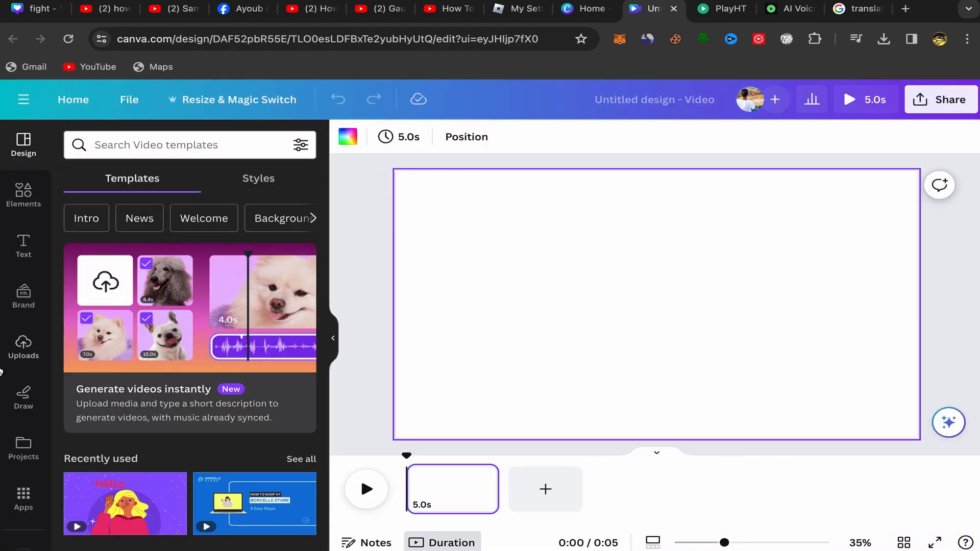
{"action": "left_click", "coordinate": [22, 347]}
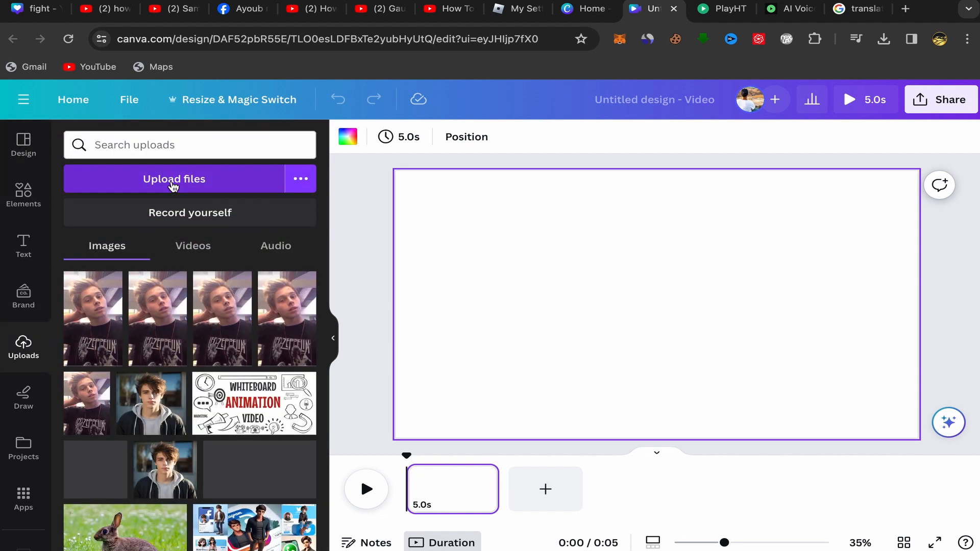
{"action": "left_click", "coordinate": [174, 184]}
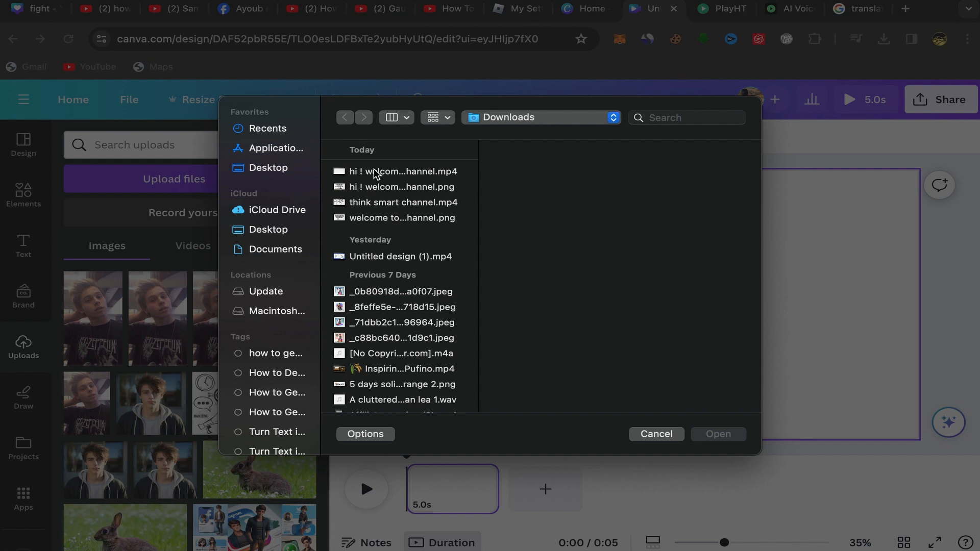
{"action": "left_click", "coordinate": [384, 292]}
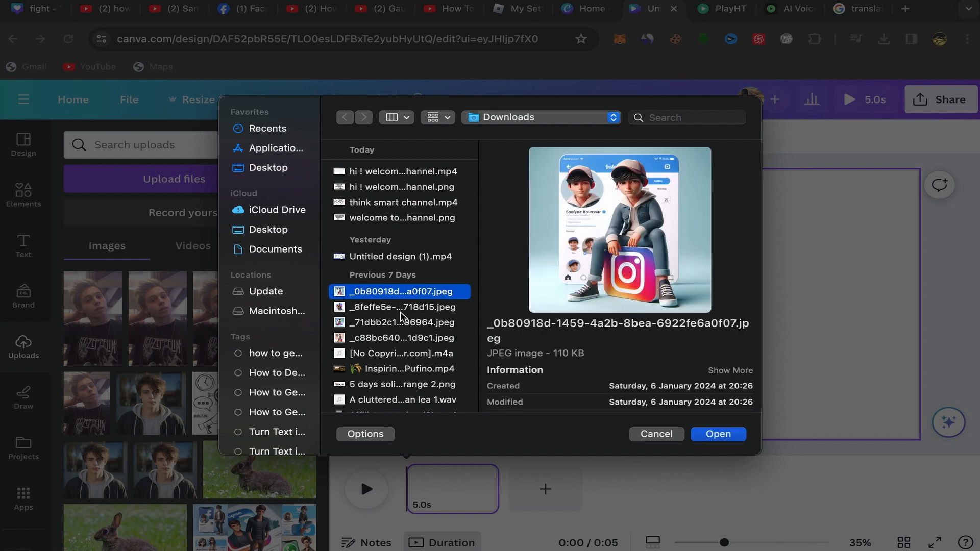
{"action": "left_click", "coordinate": [393, 354]}
{"action": "scroll", "coordinate": [391, 258], "scroll_direction": "down", "scroll_amount": 5}
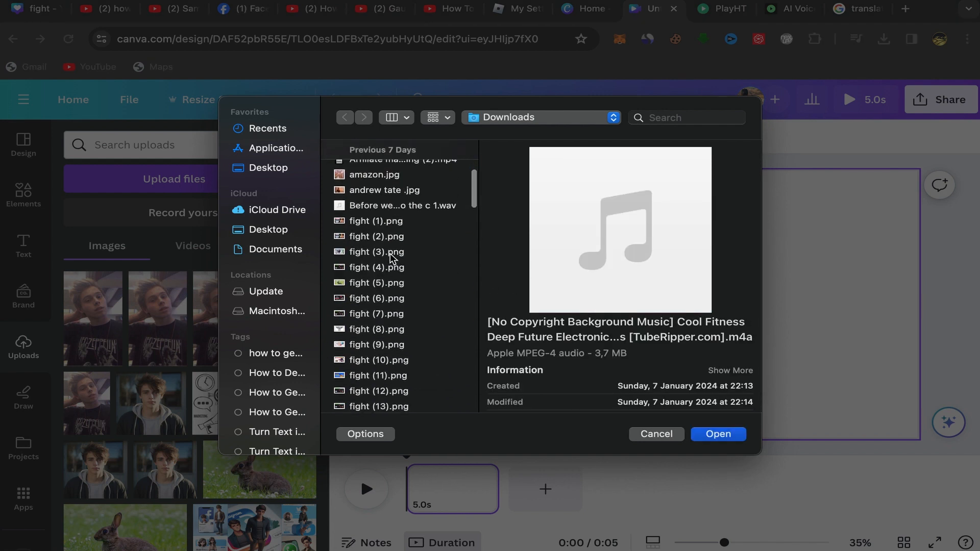
{"action": "left_click", "coordinate": [368, 222]}
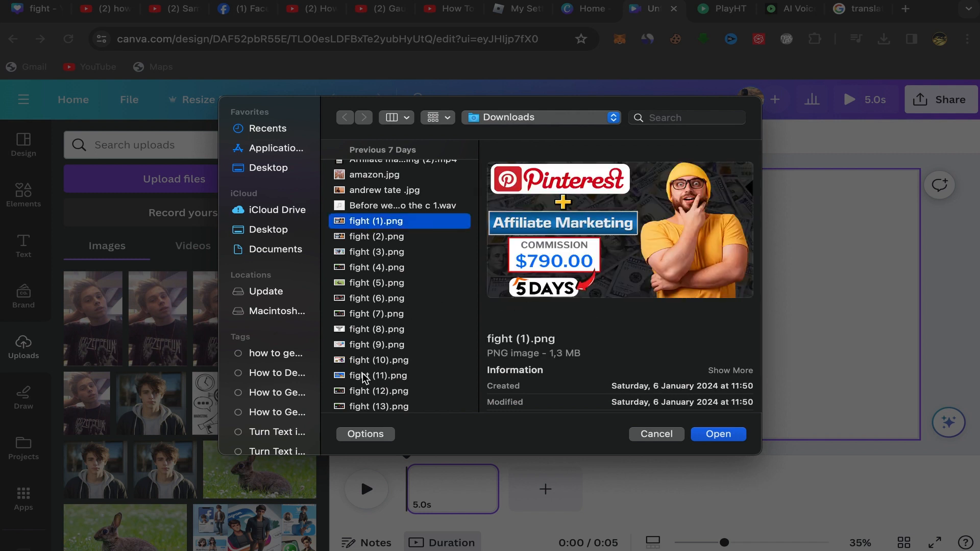
{"action": "left_click", "coordinate": [649, 434]}
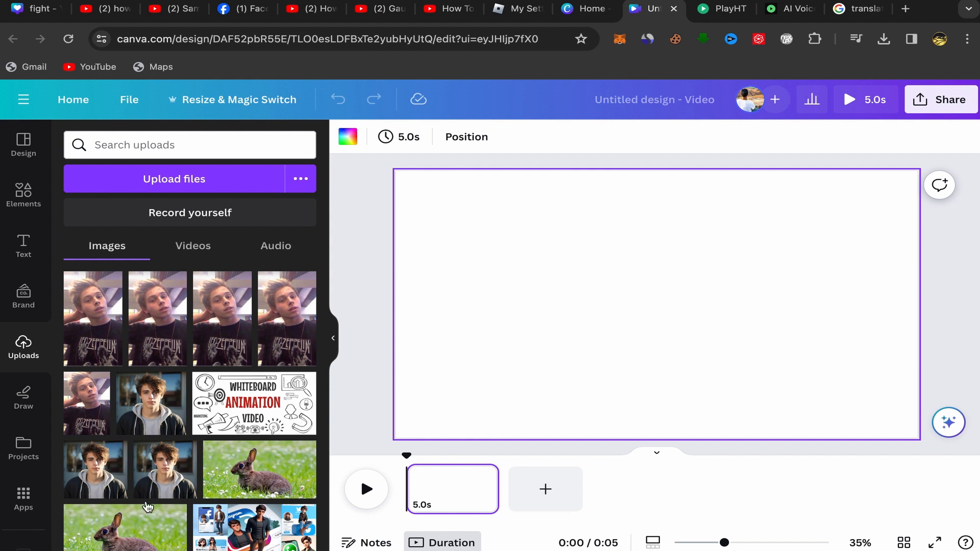
{"action": "scroll", "coordinate": [216, 450], "scroll_direction": "down", "scroll_amount": 5}
{"action": "scroll", "coordinate": [201, 449], "scroll_direction": "up", "scroll_amount": 5}
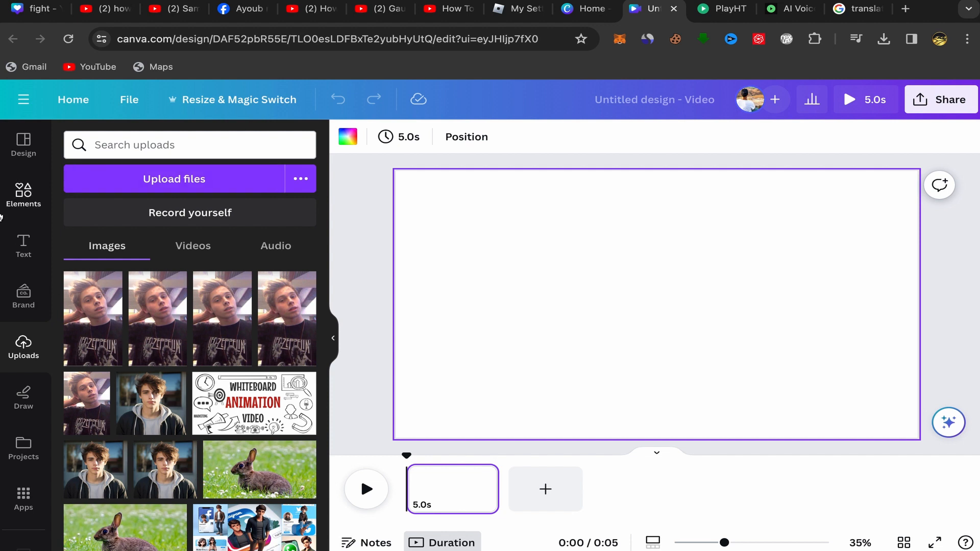
Search the elements library for "animals" and limit the results to photos
{"action": "left_click", "coordinate": [29, 195]}
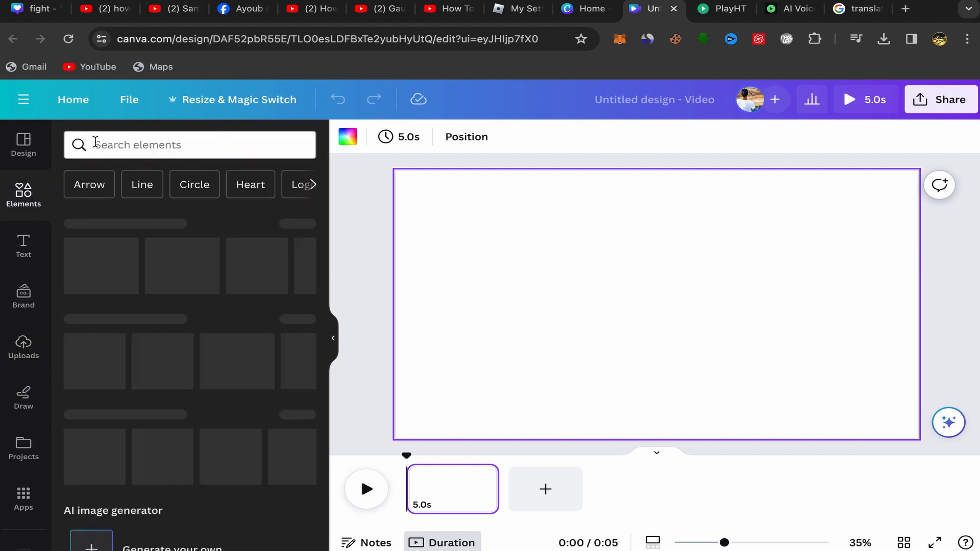
{"action": "left_click", "coordinate": [94, 144]}
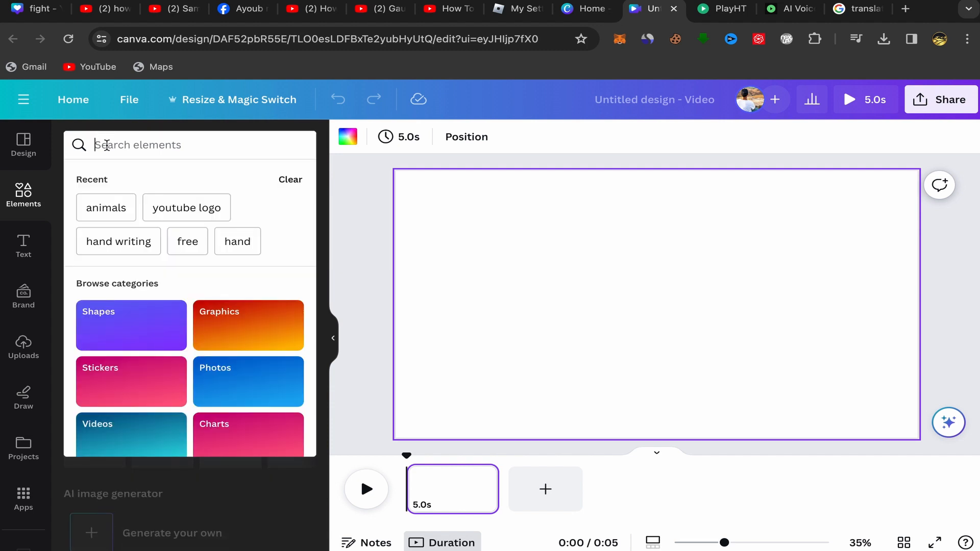
{"action": "left_click", "coordinate": [109, 210]}
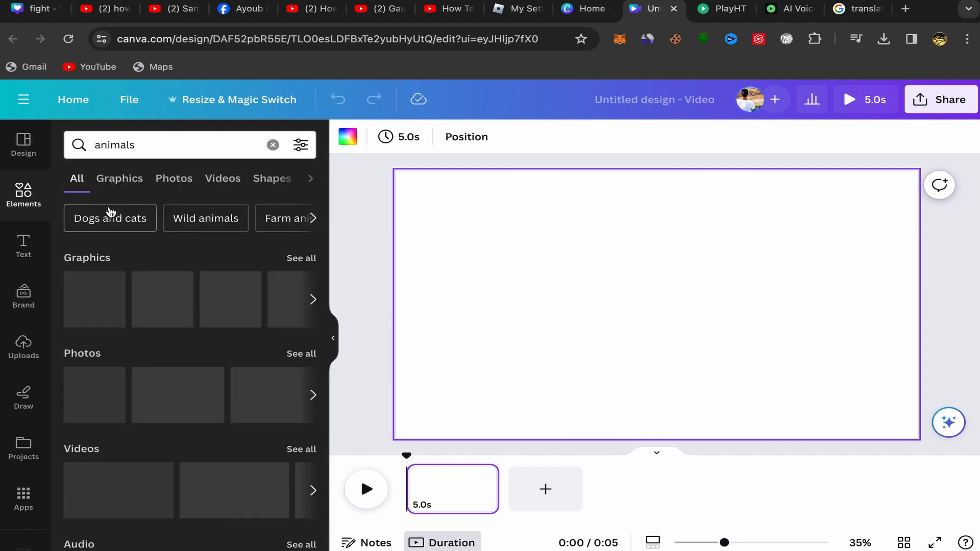
{"action": "left_click", "coordinate": [173, 179]}
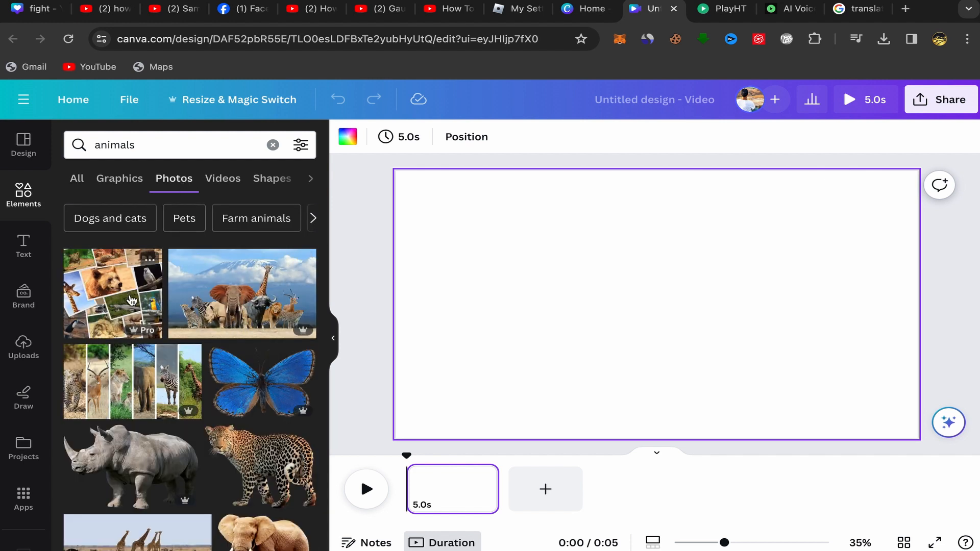
Add the tiger photo to the first page and set it as the page background
{"action": "scroll", "coordinate": [137, 262], "scroll_direction": "down", "scroll_amount": 5}
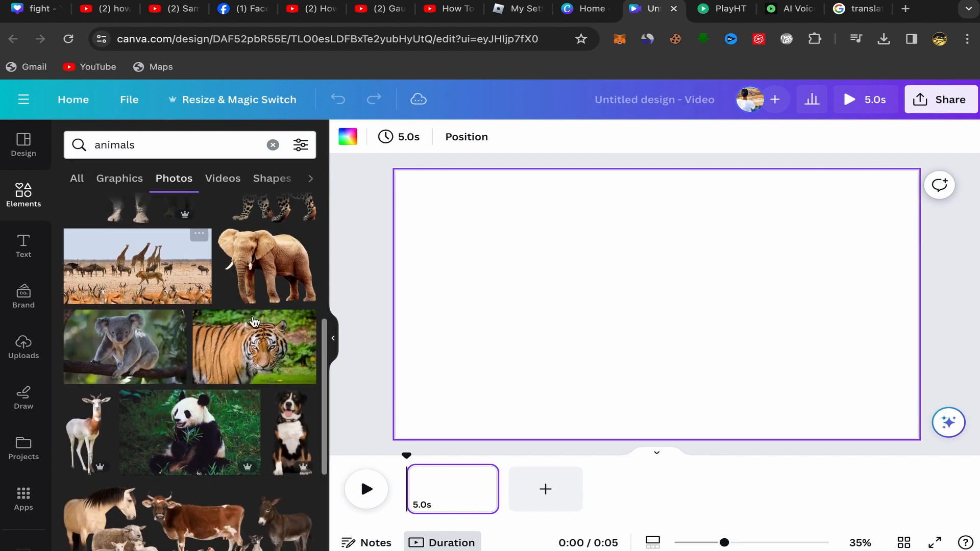
{"action": "scroll", "coordinate": [254, 322], "scroll_direction": "down", "scroll_amount": 1}
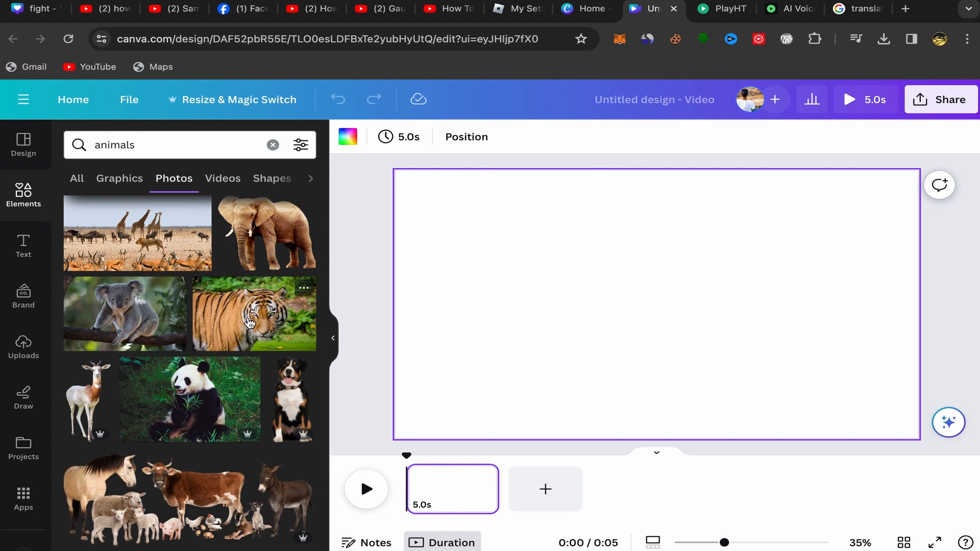
{"action": "left_click", "coordinate": [250, 322]}
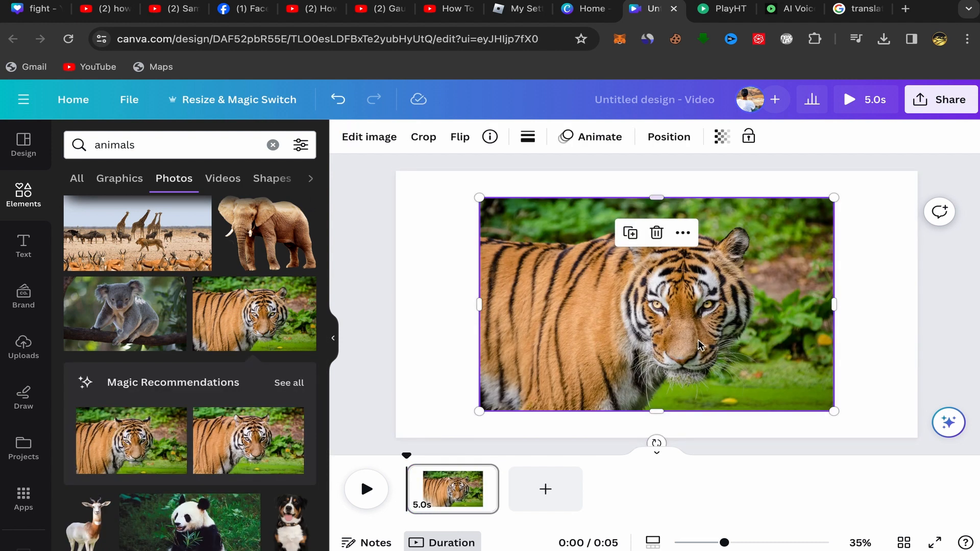
{"action": "left_click", "coordinate": [682, 233]}
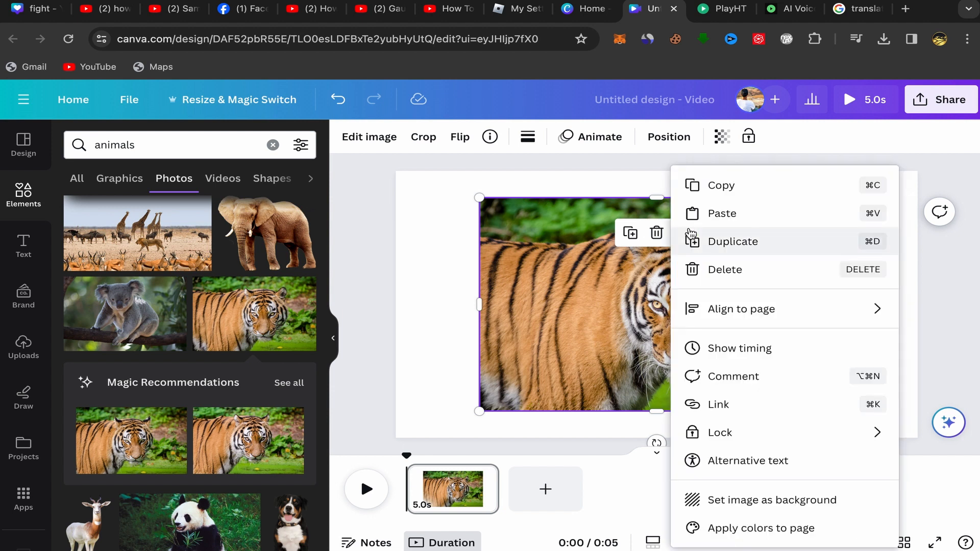
{"action": "left_click", "coordinate": [769, 502]}
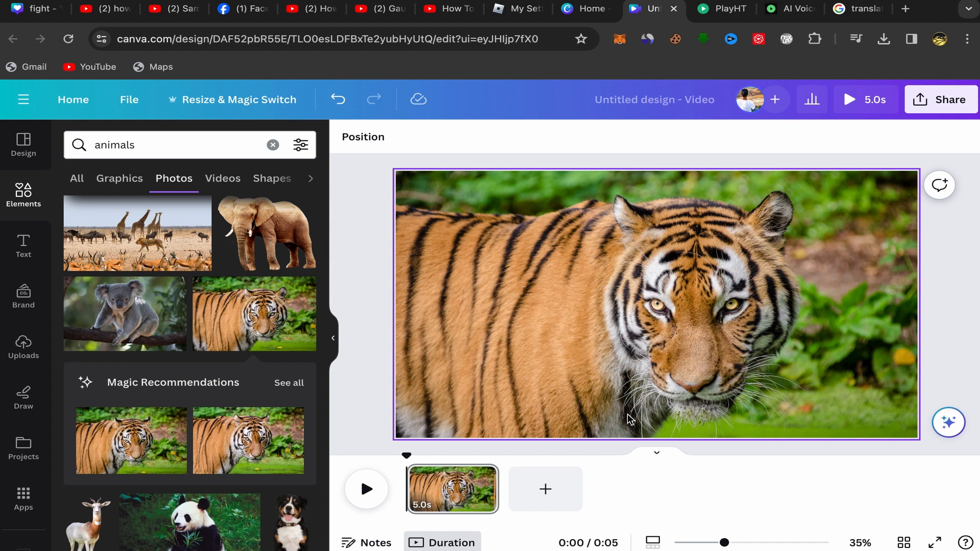
Add eleven blank pages to the video timeline after the tiger page
{"action": "left_click", "coordinate": [545, 489]}
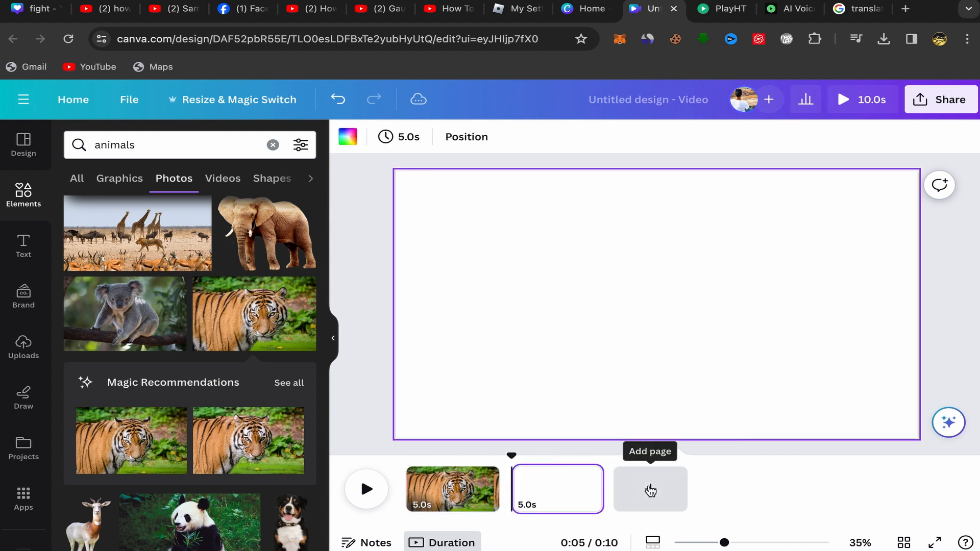
{"action": "left_click", "coordinate": [650, 490]}
{"action": "left_click", "coordinate": [762, 494]}
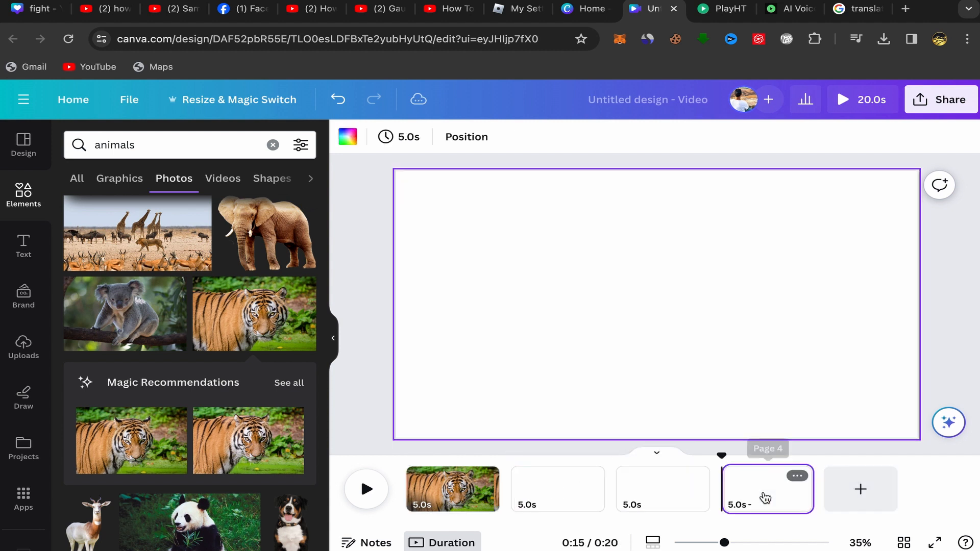
{"action": "left_click", "coordinate": [858, 493]}
{"action": "left_click", "coordinate": [937, 489]}
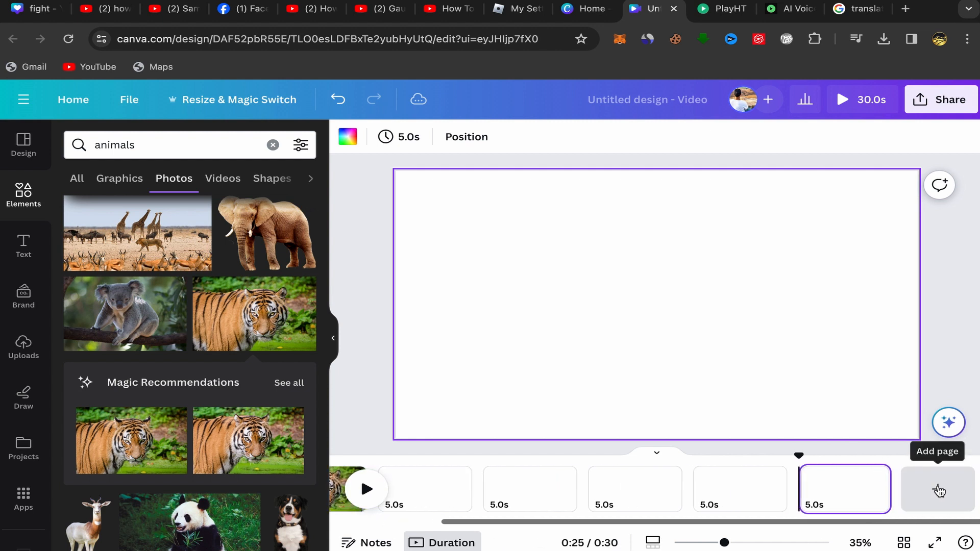
{"action": "left_click", "coordinate": [938, 491]}
{"action": "left_click", "coordinate": [938, 491]}
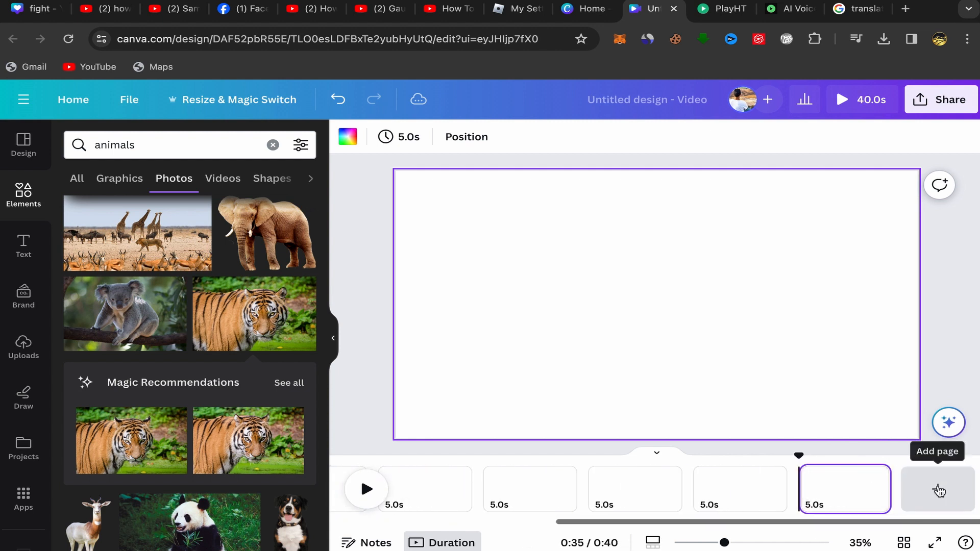
{"action": "left_click", "coordinate": [939, 491]}
{"action": "left_click", "coordinate": [938, 491]}
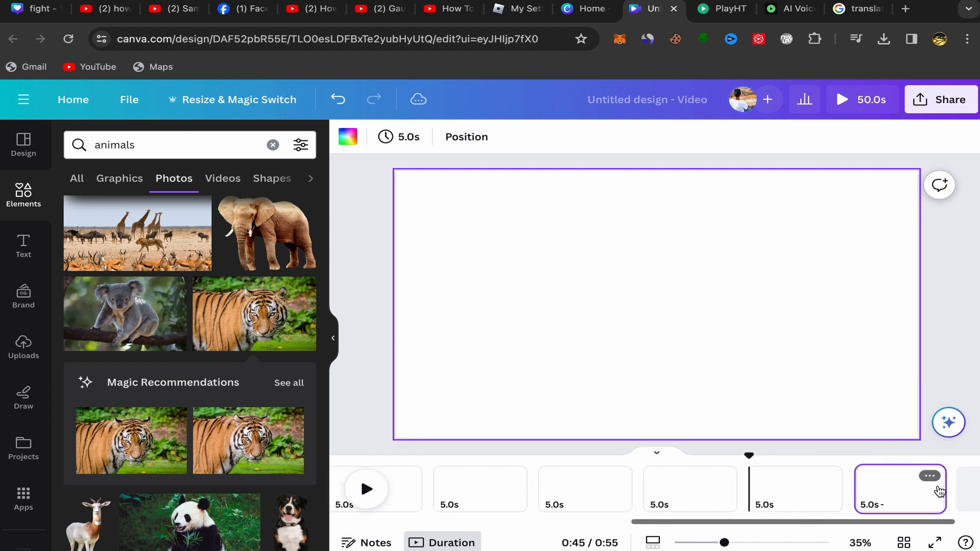
{"action": "left_click", "coordinate": [938, 491]}
{"action": "left_click", "coordinate": [939, 491]}
Place the photo of the koala on a branch on page 2 and set it as the background
{"action": "scroll", "coordinate": [615, 498], "scroll_direction": "left", "scroll_amount": 10}
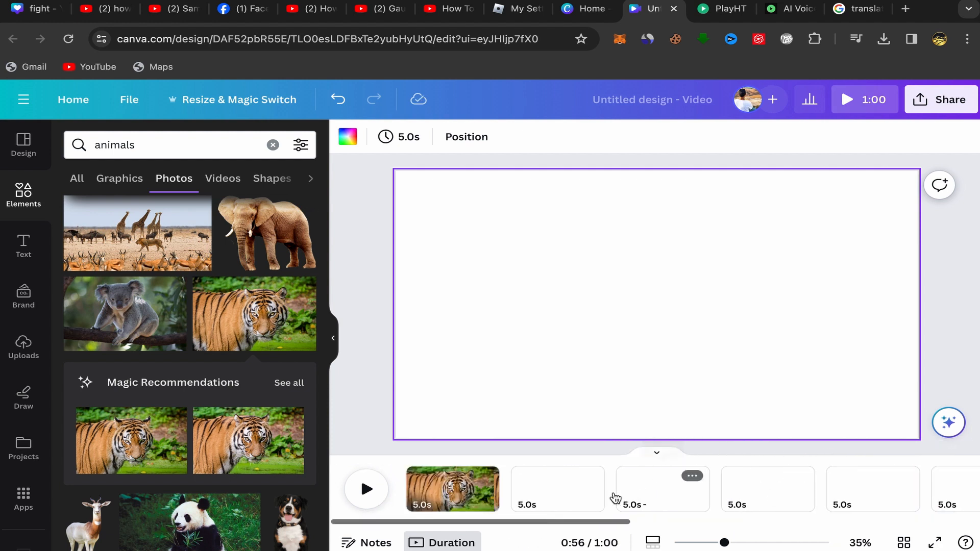
{"action": "left_click", "coordinate": [527, 494]}
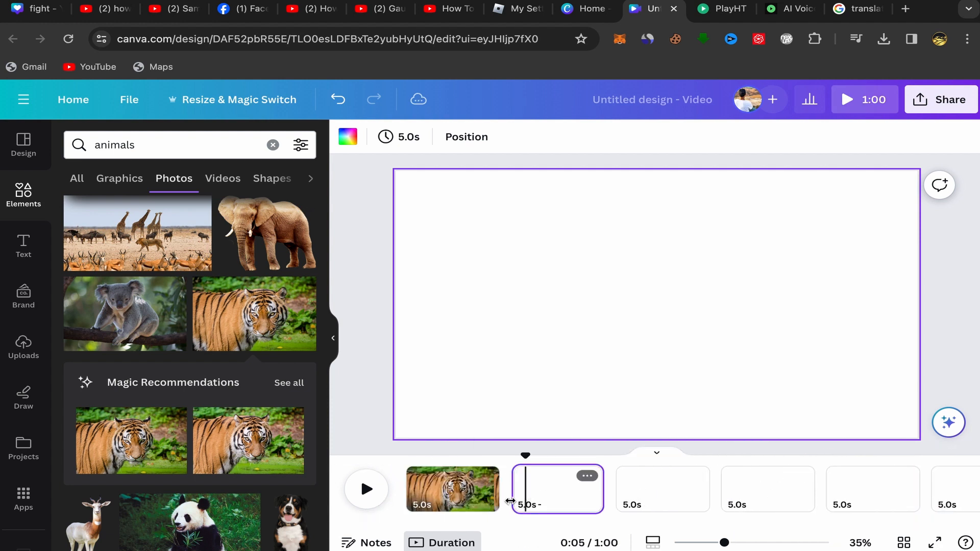
{"action": "left_click", "coordinate": [138, 333]}
{"action": "left_click", "coordinate": [684, 230]}
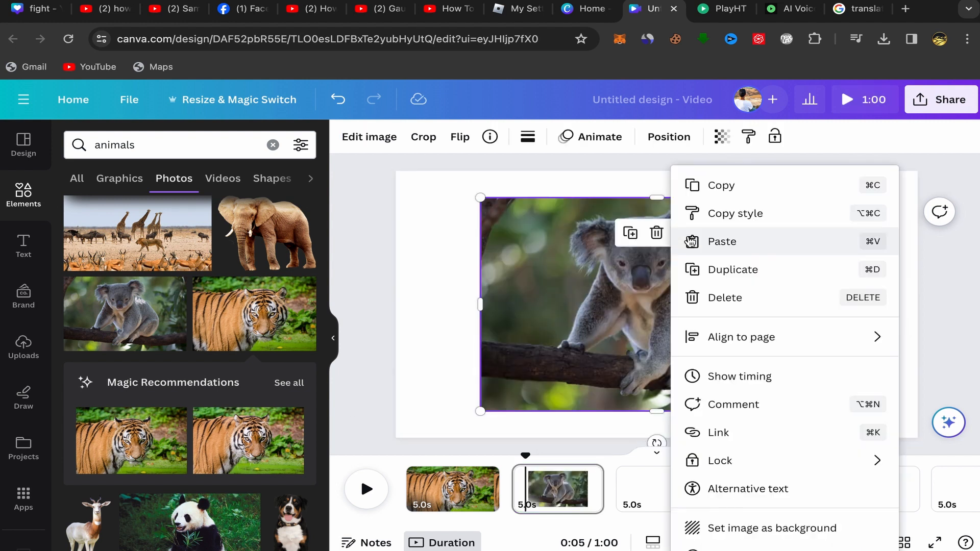
{"action": "left_click", "coordinate": [760, 528]}
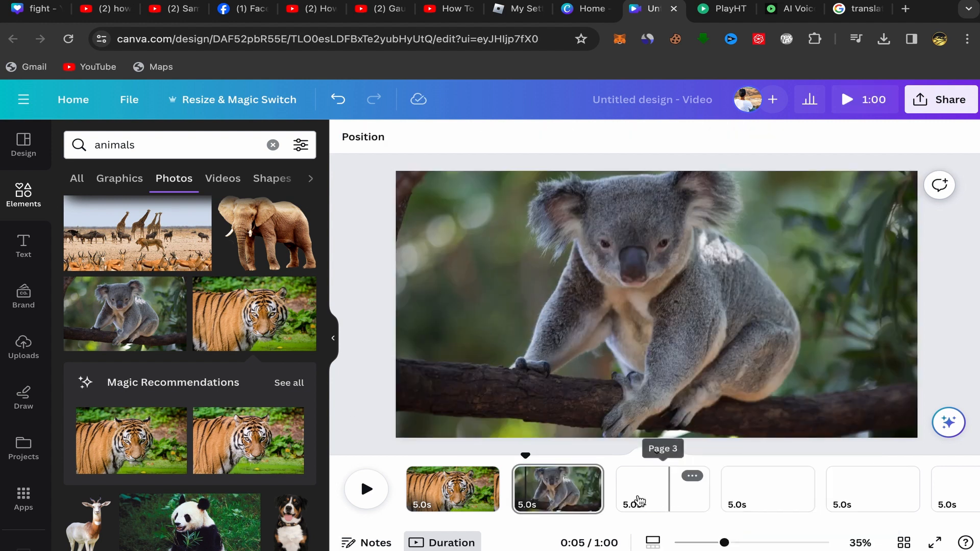
Insert the panda photo on page 3 and make it the page background
{"action": "left_click", "coordinate": [677, 488]}
{"action": "scroll", "coordinate": [242, 380], "scroll_direction": "down", "scroll_amount": 5}
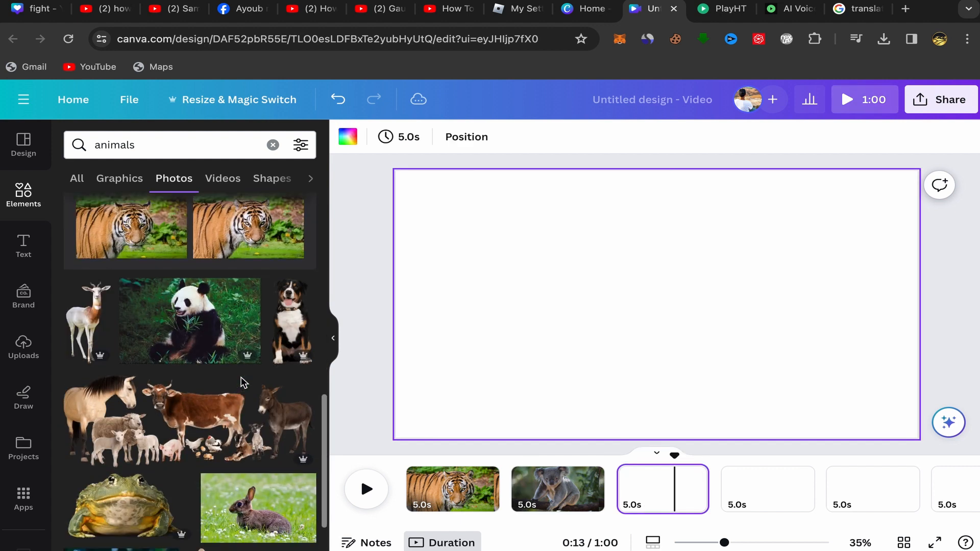
{"action": "left_click", "coordinate": [224, 240]}
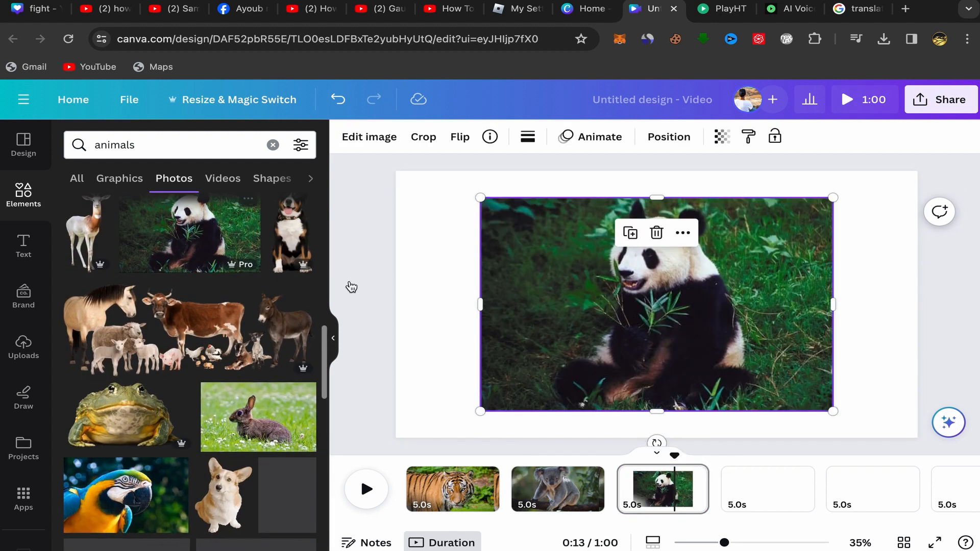
{"action": "left_click", "coordinate": [688, 235]}
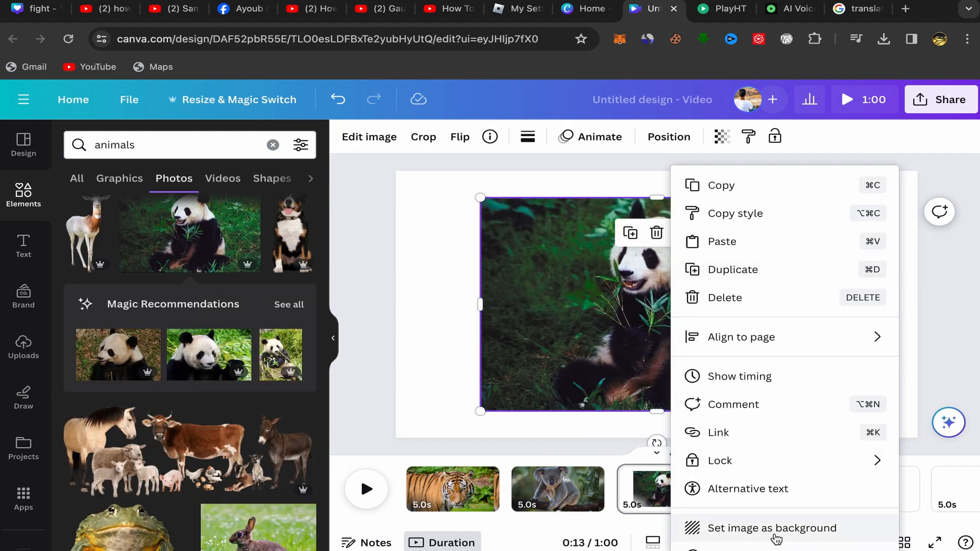
{"action": "left_click", "coordinate": [828, 529]}
Add the photo of the brown rabbit in the grass to page 4 and set it as the background
{"action": "left_click", "coordinate": [779, 506]}
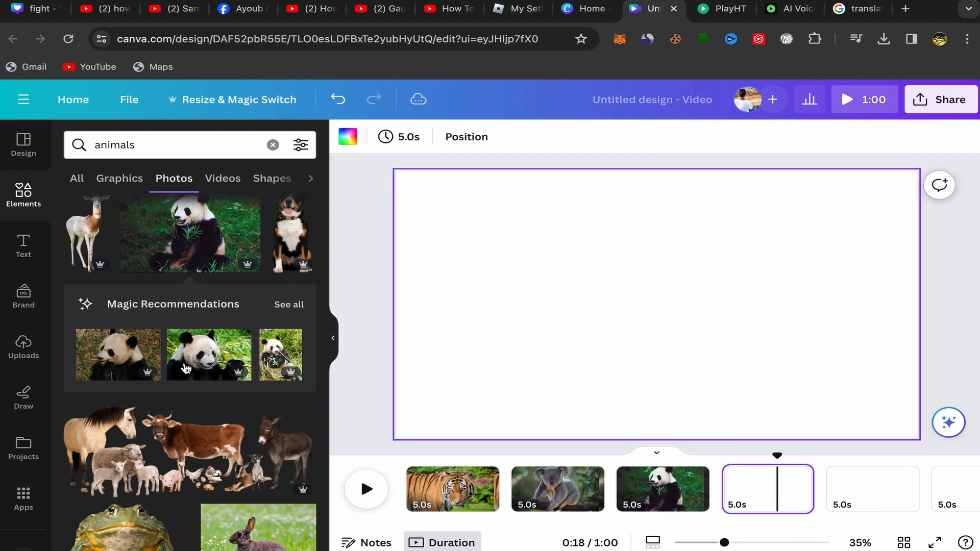
{"action": "scroll", "coordinate": [185, 369], "scroll_direction": "down", "scroll_amount": 5}
{"action": "left_click", "coordinate": [250, 267]}
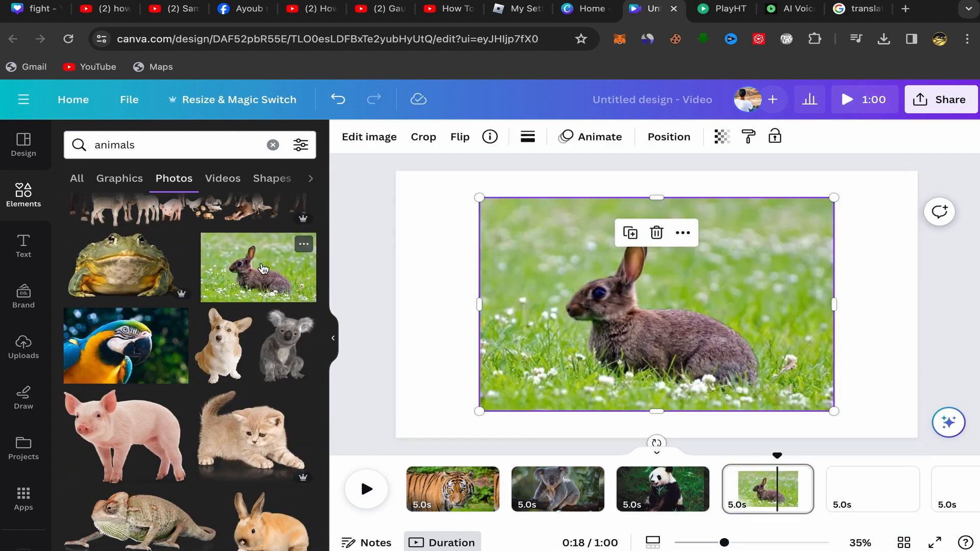
{"action": "left_click", "coordinate": [686, 233]}
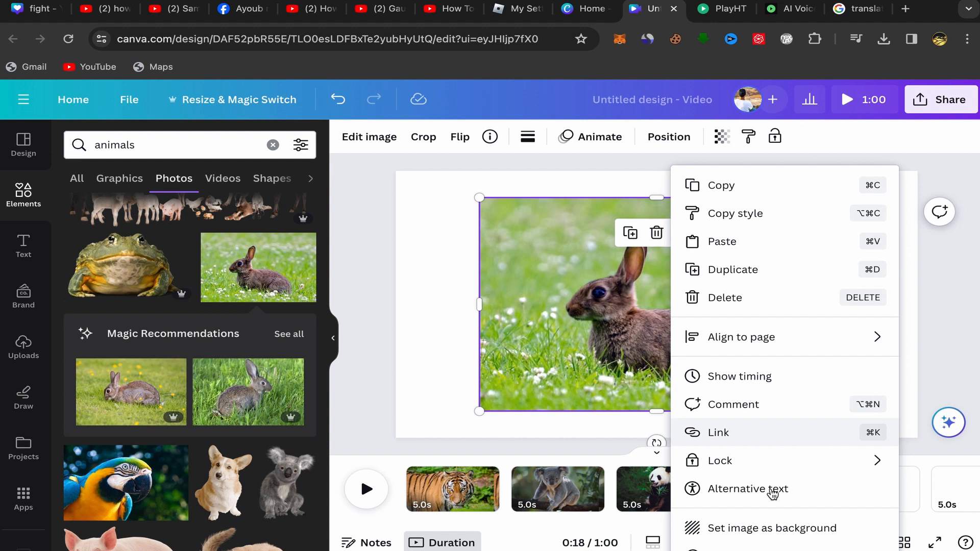
{"action": "left_click", "coordinate": [744, 528]}
Insert the blue-and-yellow macaw photo on page 5 and set it as the page background
{"action": "left_click", "coordinate": [855, 488]}
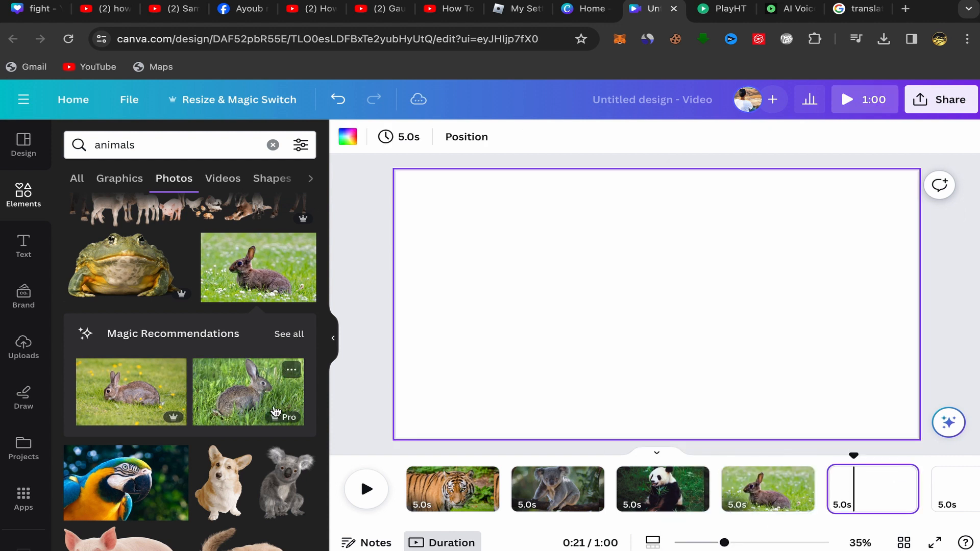
{"action": "scroll", "coordinate": [276, 411], "scroll_direction": "down", "scroll_amount": 2}
{"action": "scroll", "coordinate": [235, 393], "scroll_direction": "down", "scroll_amount": 1}
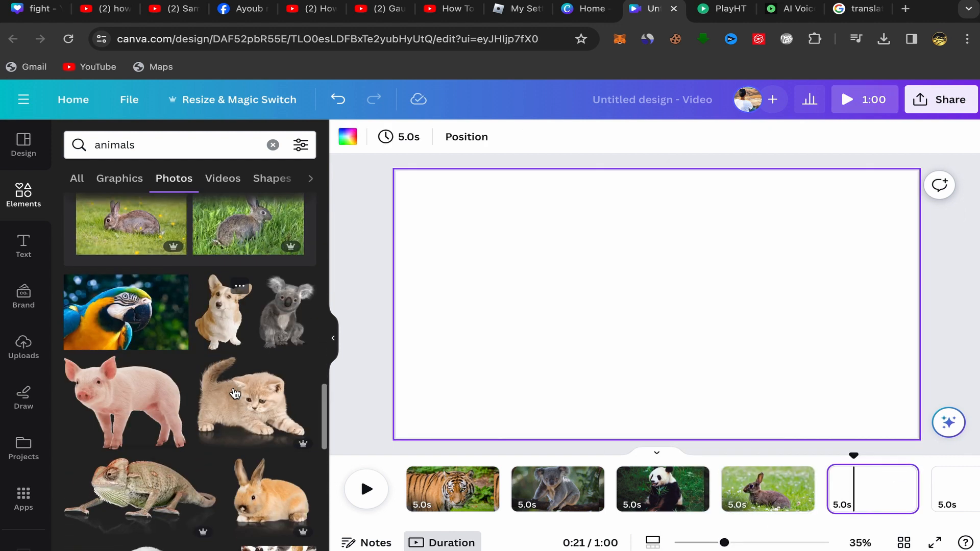
{"action": "left_click", "coordinate": [136, 318]}
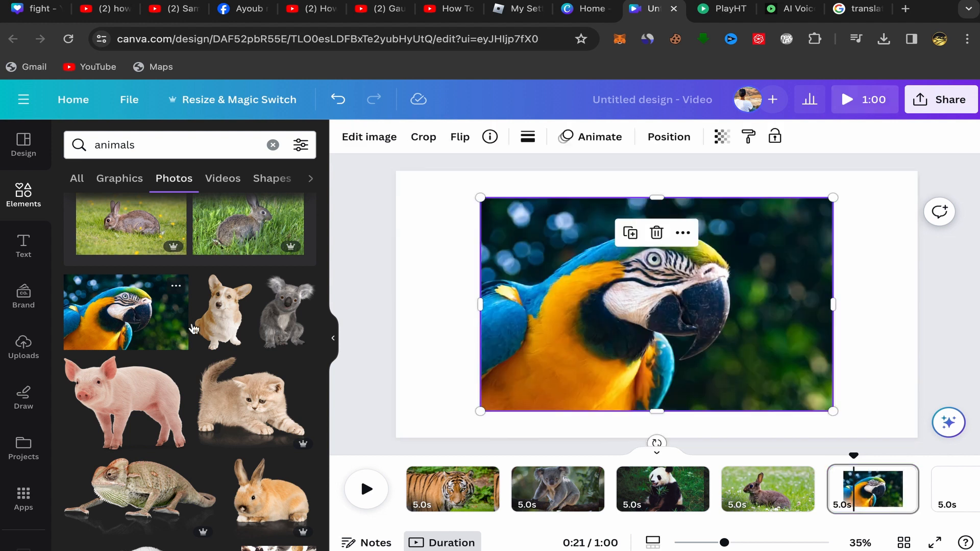
{"action": "left_click", "coordinate": [682, 232]}
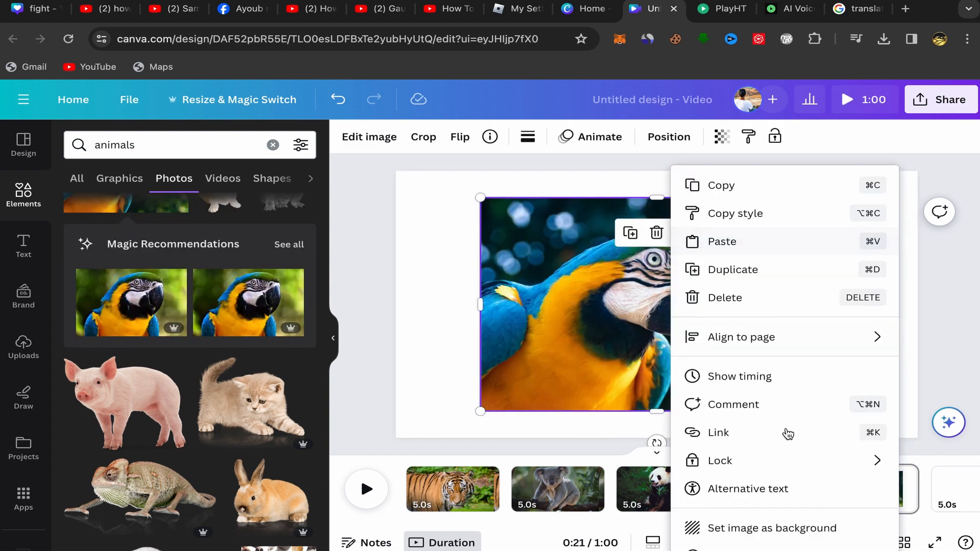
{"action": "left_click", "coordinate": [731, 528]}
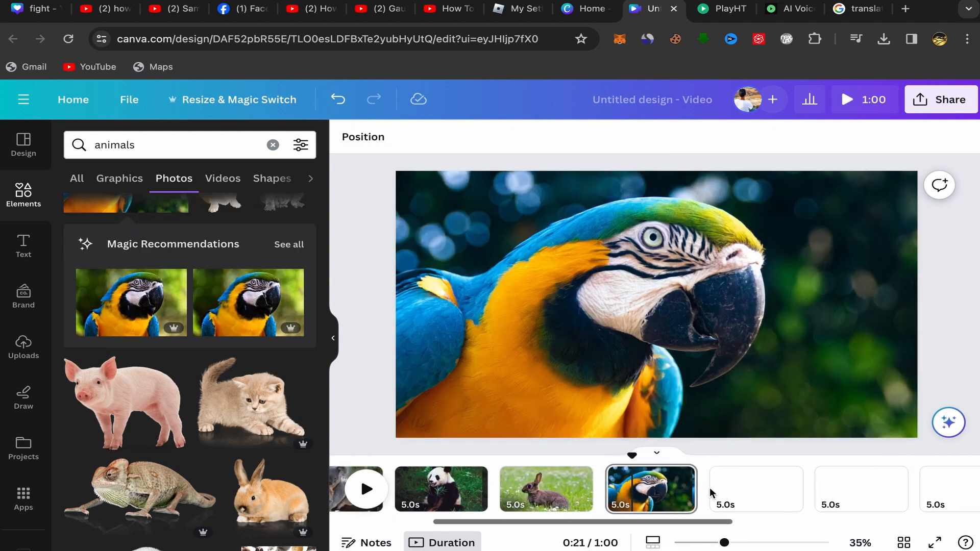
Add the photo of the huddled meerkats to page 6 and make it the background
{"action": "left_click", "coordinate": [711, 493]}
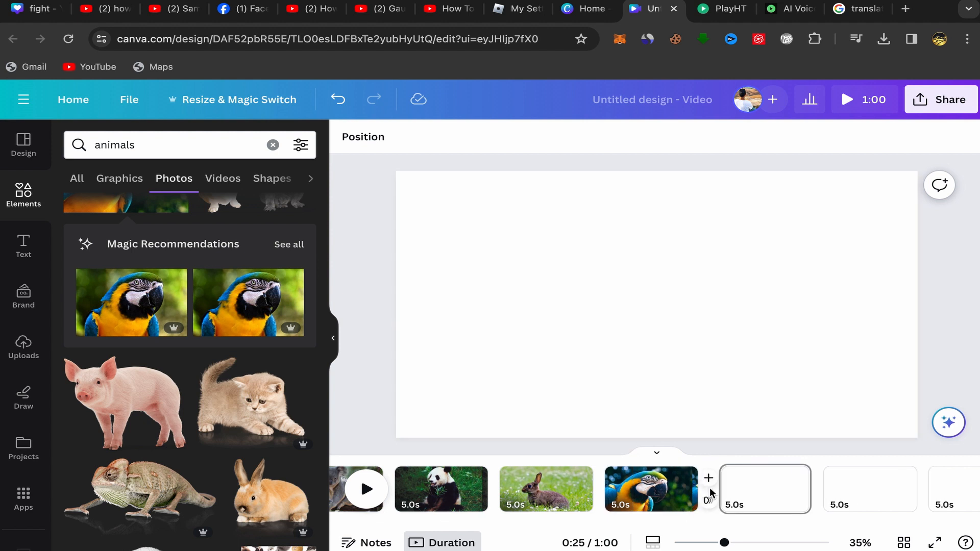
{"action": "left_click", "coordinate": [746, 492]}
{"action": "scroll", "coordinate": [245, 408], "scroll_direction": "down", "scroll_amount": 5}
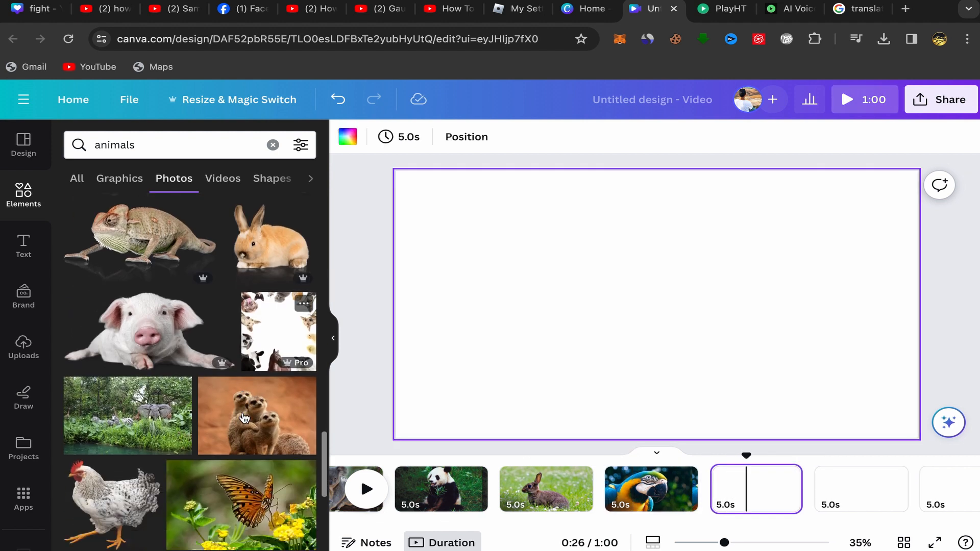
{"action": "scroll", "coordinate": [245, 419], "scroll_direction": "down", "scroll_amount": 3}
{"action": "left_click", "coordinate": [252, 297]}
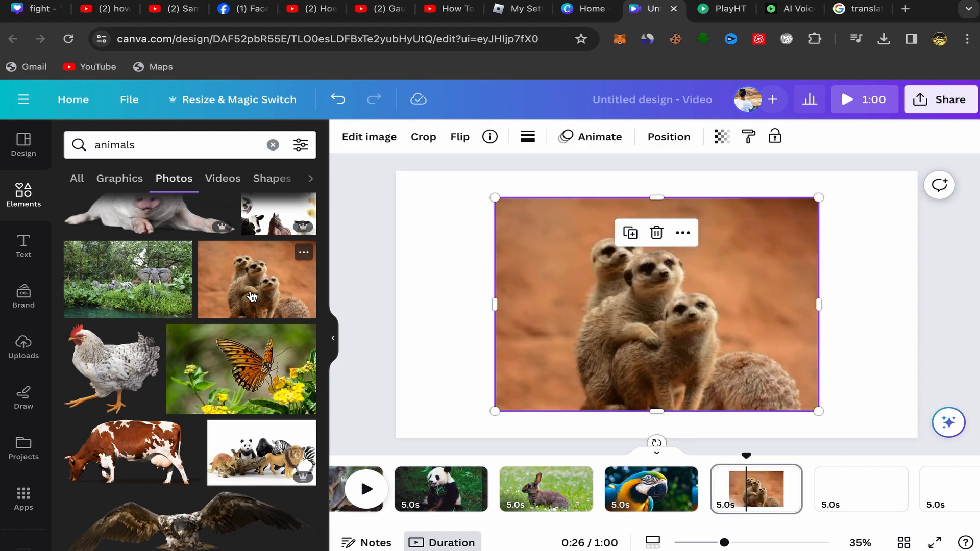
{"action": "left_click", "coordinate": [684, 233]}
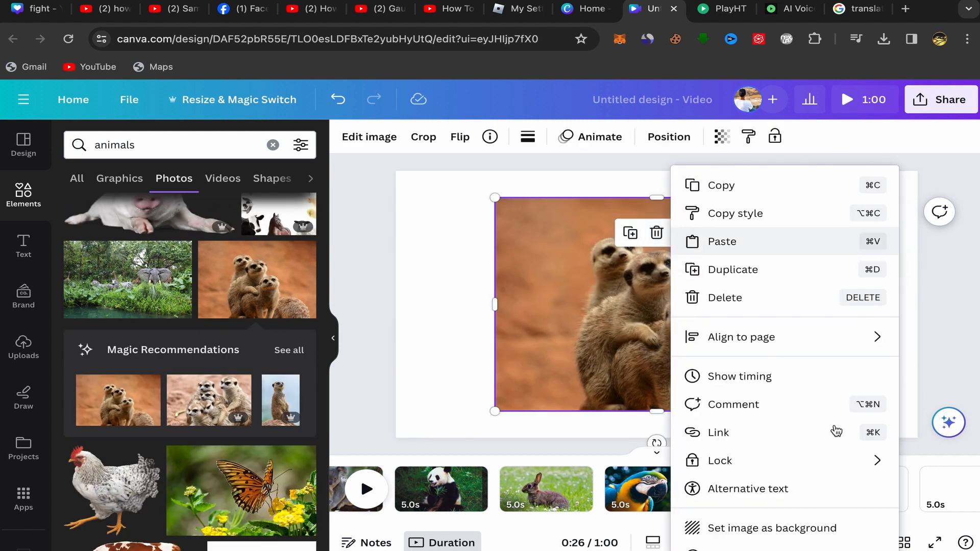
{"action": "left_click", "coordinate": [744, 526]}
Place the photo of the orange butterfly on yellow flowers on page 7 and set it as the background
{"action": "left_click", "coordinate": [838, 499]}
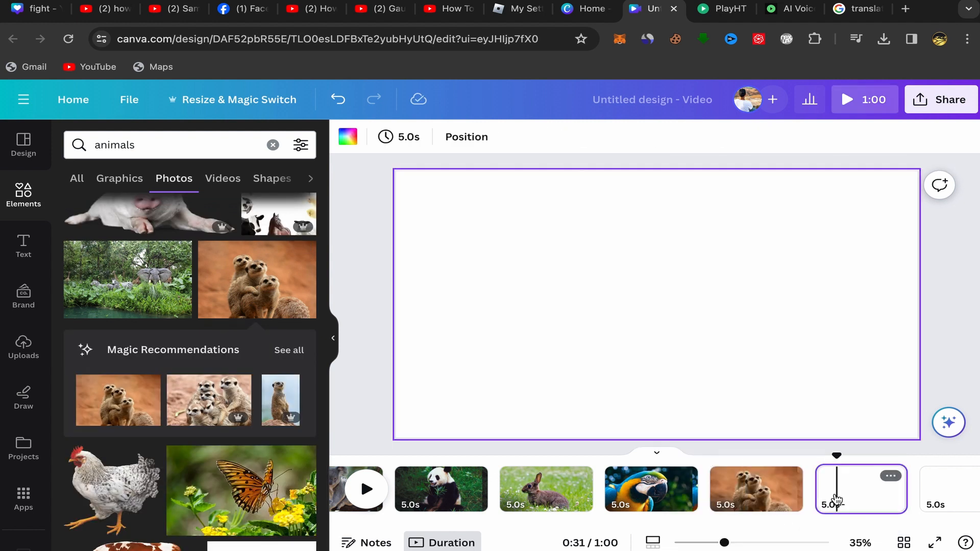
{"action": "scroll", "coordinate": [246, 382], "scroll_direction": "down", "scroll_amount": 2}
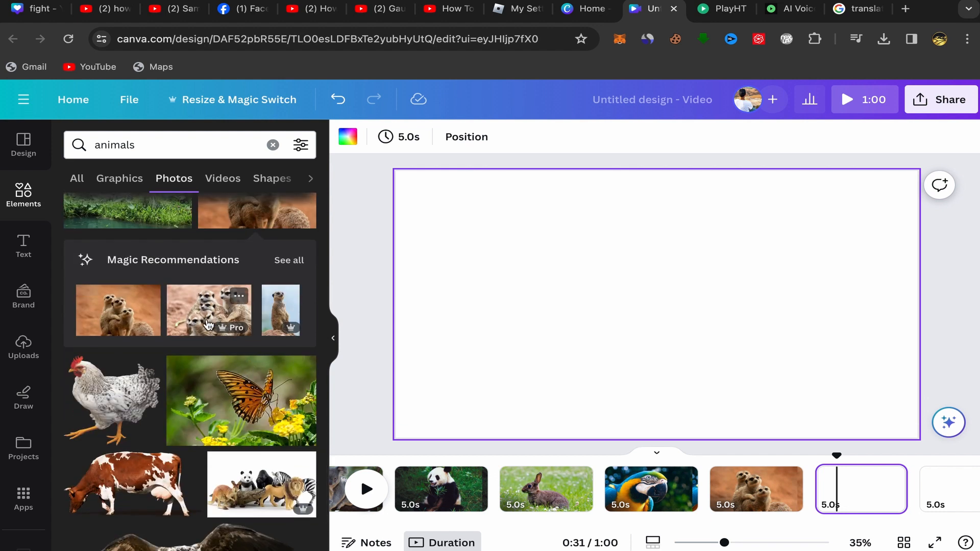
{"action": "scroll", "coordinate": [191, 338], "scroll_direction": "down", "scroll_amount": 2}
{"action": "scroll", "coordinate": [219, 321], "scroll_direction": "down", "scroll_amount": 1}
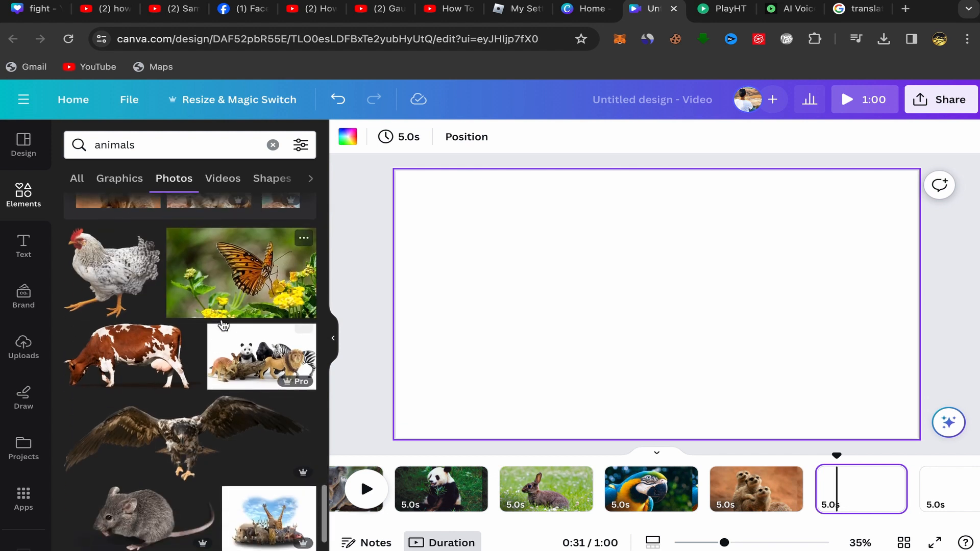
{"action": "left_click", "coordinate": [243, 282]}
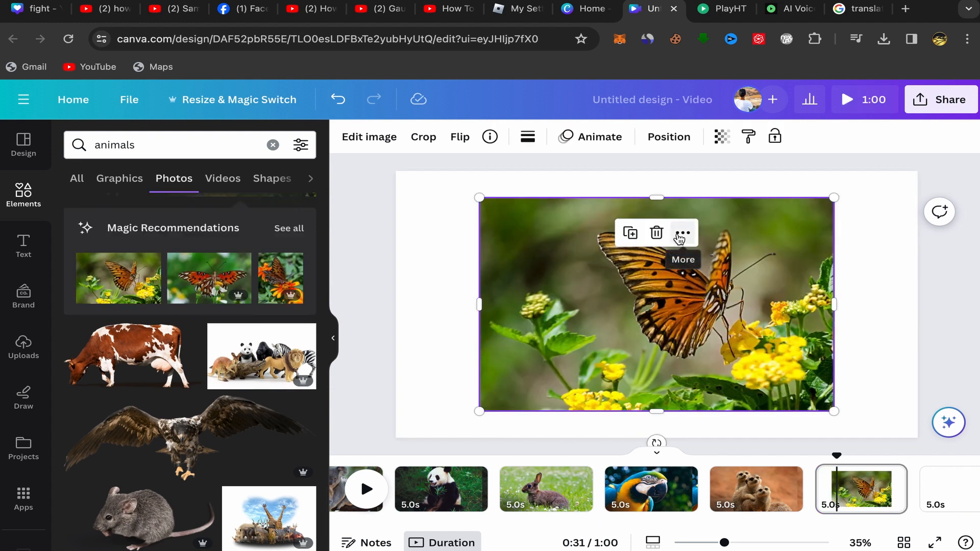
{"action": "left_click", "coordinate": [681, 232]}
{"action": "left_click", "coordinate": [751, 527]}
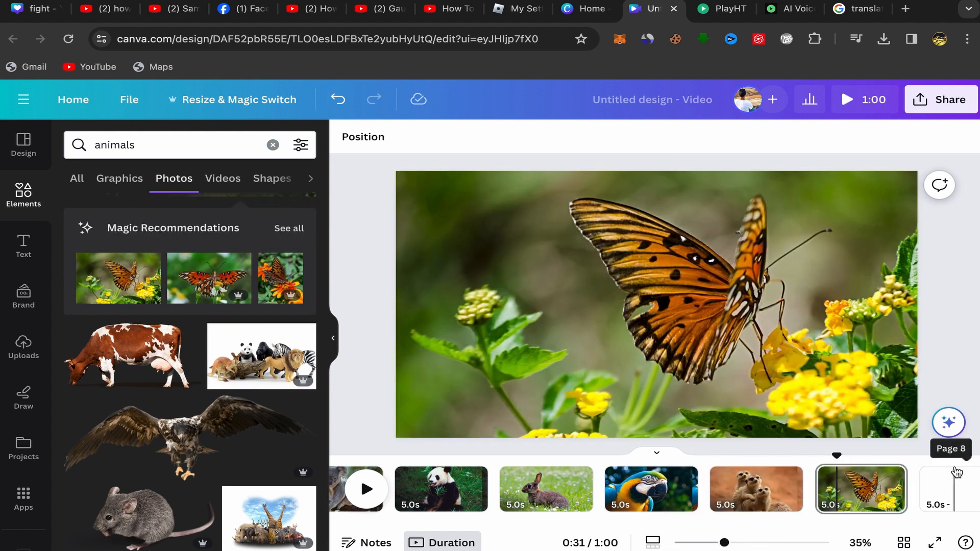
Insert the red panda photo on page 8 and make it the page background
{"action": "left_click", "coordinate": [955, 477]}
{"action": "scroll", "coordinate": [252, 386], "scroll_direction": "down", "scroll_amount": 5}
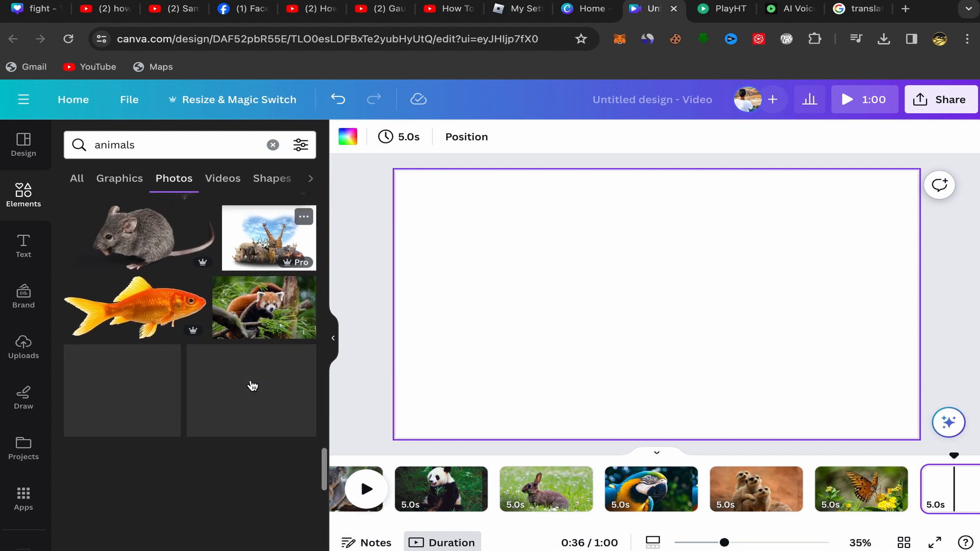
{"action": "left_click", "coordinate": [265, 298]}
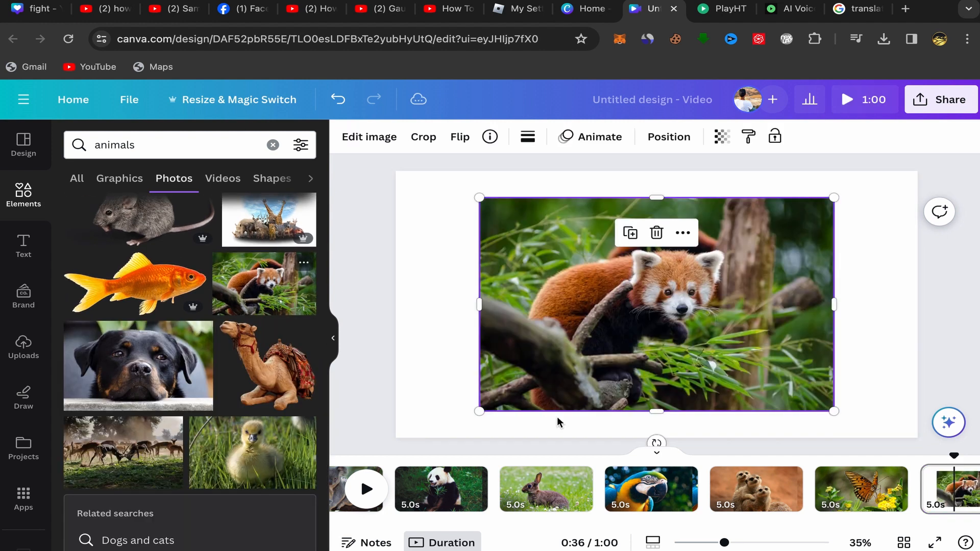
{"action": "left_click", "coordinate": [683, 233]}
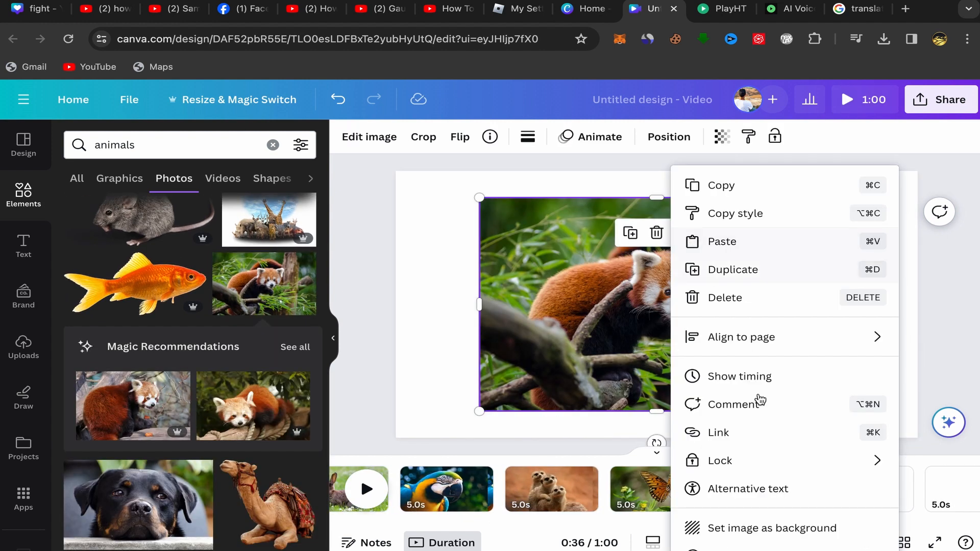
{"action": "left_click", "coordinate": [704, 527]}
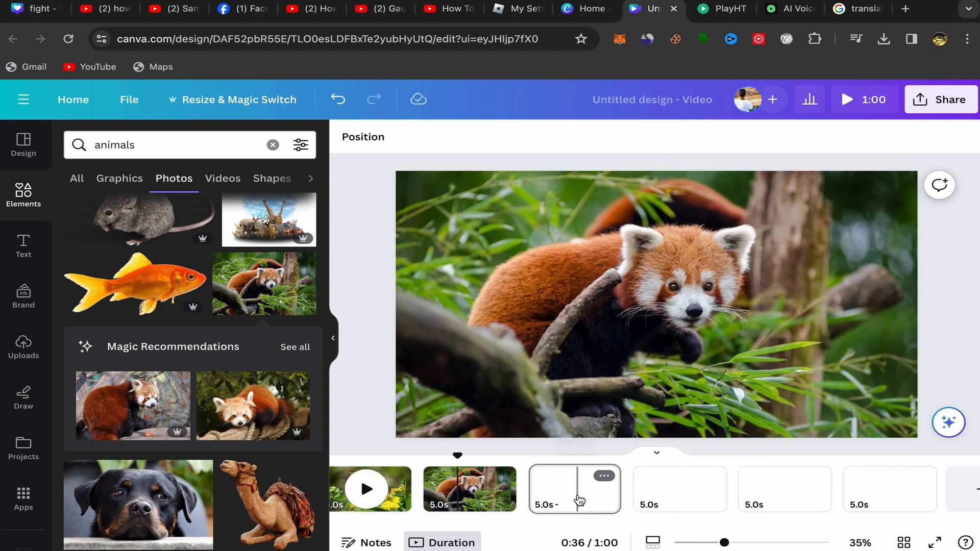
Add the photo of the fluffy yellow duckling in the grass to page 9 and set it as the background
{"action": "left_click", "coordinate": [576, 499]}
{"action": "scroll", "coordinate": [199, 431], "scroll_direction": "down", "scroll_amount": 3}
{"action": "scroll", "coordinate": [199, 430], "scroll_direction": "down", "scroll_amount": 2}
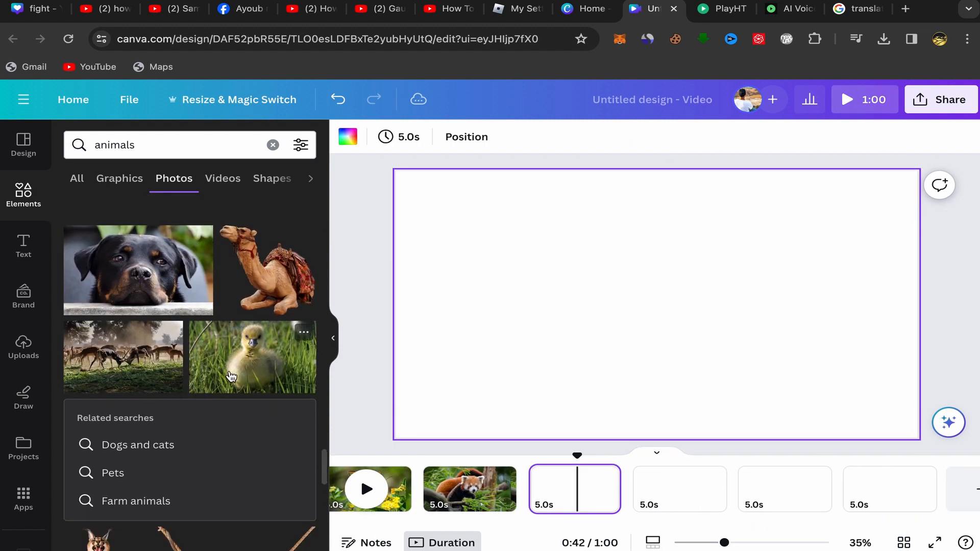
{"action": "scroll", "coordinate": [216, 376], "scroll_direction": "down", "scroll_amount": 3}
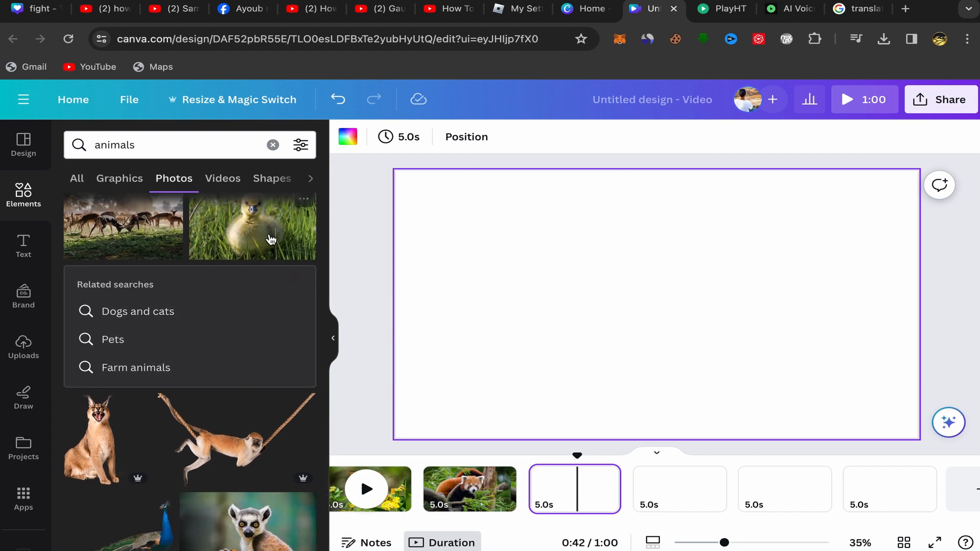
{"action": "left_click", "coordinate": [270, 240]}
{"action": "right_click", "coordinate": [672, 240]}
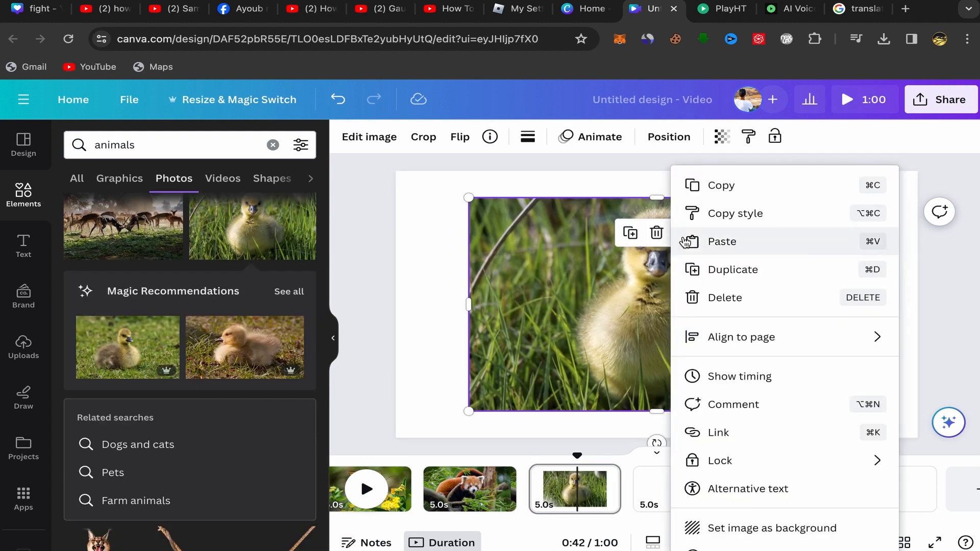
{"action": "left_click", "coordinate": [711, 523]}
Place the photo of the lemur holding orange food on page 10 and make it the background
{"action": "left_click", "coordinate": [678, 489]}
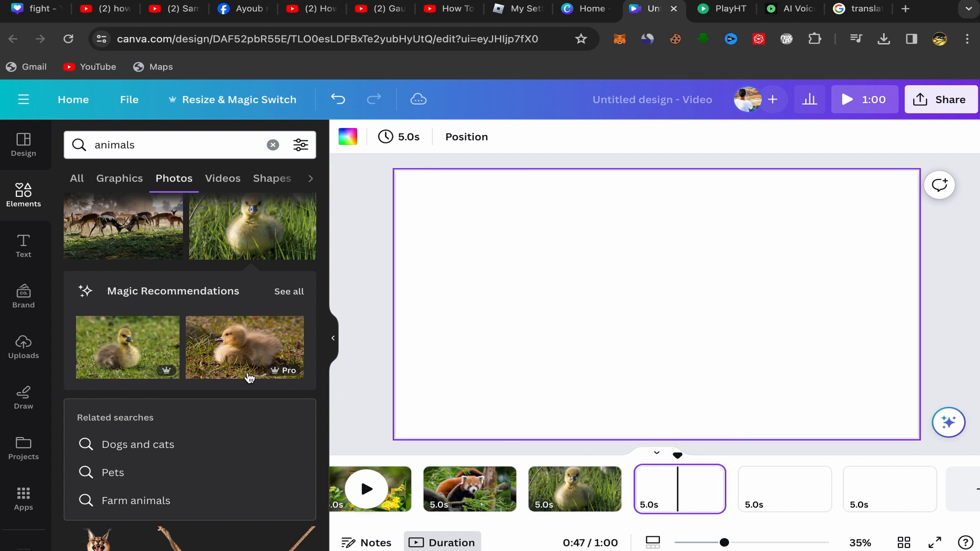
{"action": "scroll", "coordinate": [249, 378], "scroll_direction": "down", "scroll_amount": 8}
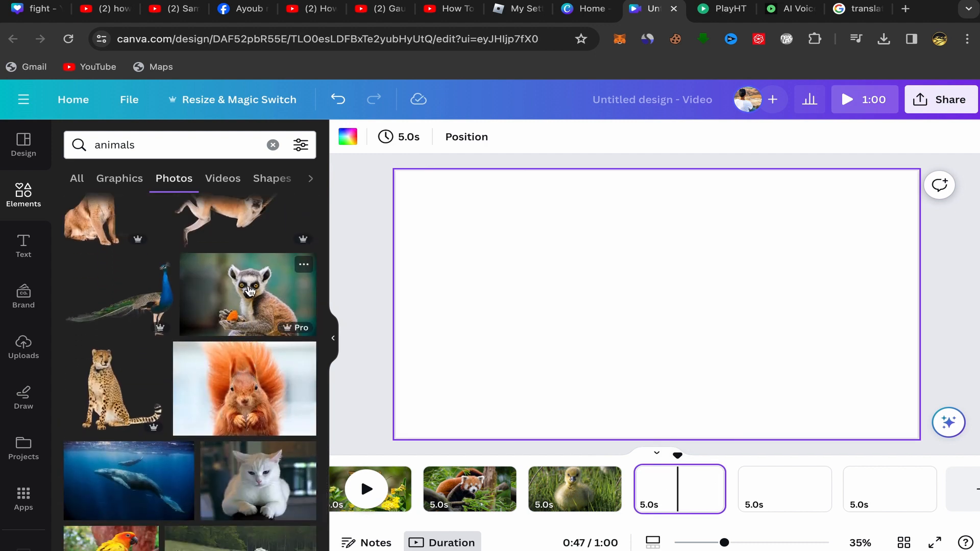
{"action": "left_click", "coordinate": [249, 291]}
{"action": "right_click", "coordinate": [672, 246]}
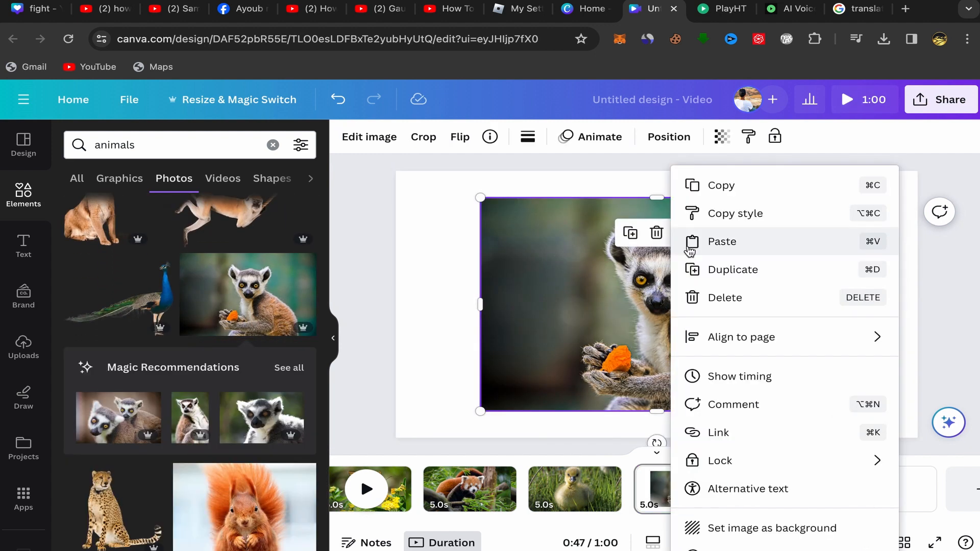
{"action": "left_click", "coordinate": [688, 527]}
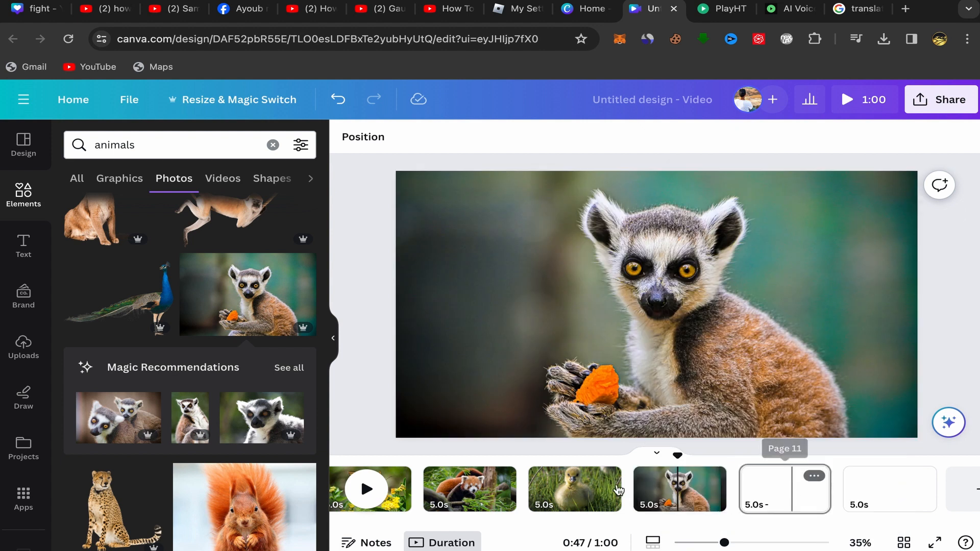
Insert the underwater whale photo on page 11 and set it as the page background
{"action": "scroll", "coordinate": [246, 369], "scroll_direction": "down", "scroll_amount": 5}
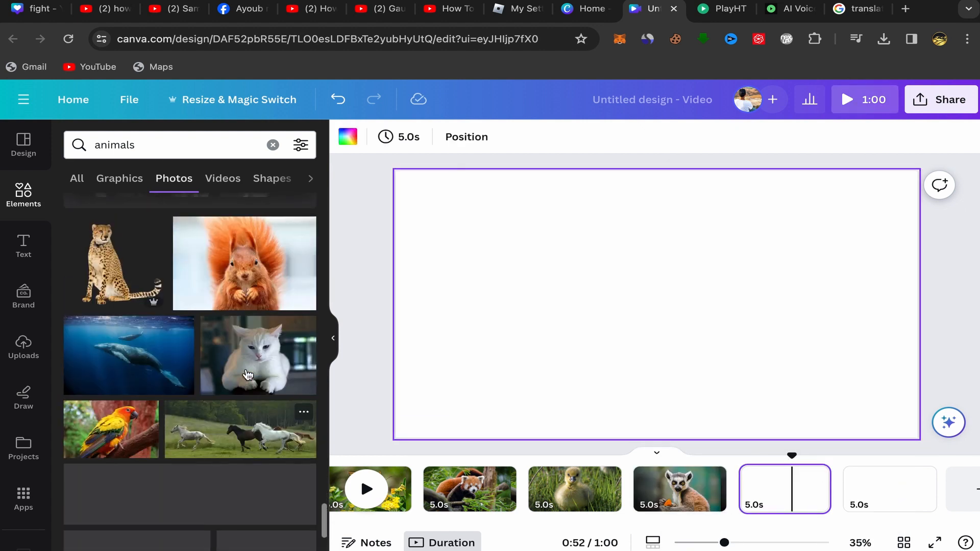
{"action": "scroll", "coordinate": [249, 375], "scroll_direction": "down", "scroll_amount": 2}
{"action": "scroll", "coordinate": [248, 376], "scroll_direction": "down", "scroll_amount": 1}
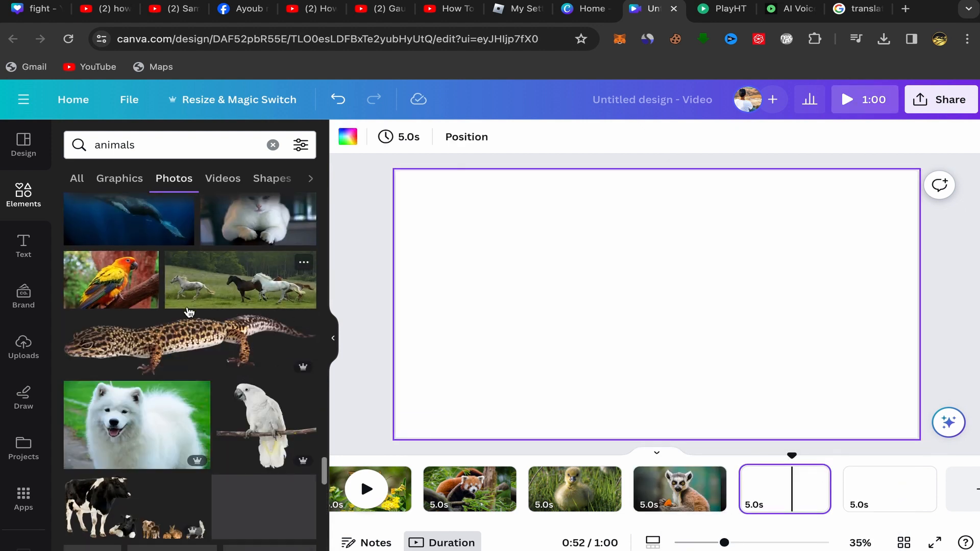
{"action": "scroll", "coordinate": [188, 312], "scroll_direction": "up", "scroll_amount": 1}
{"action": "left_click", "coordinate": [136, 275]}
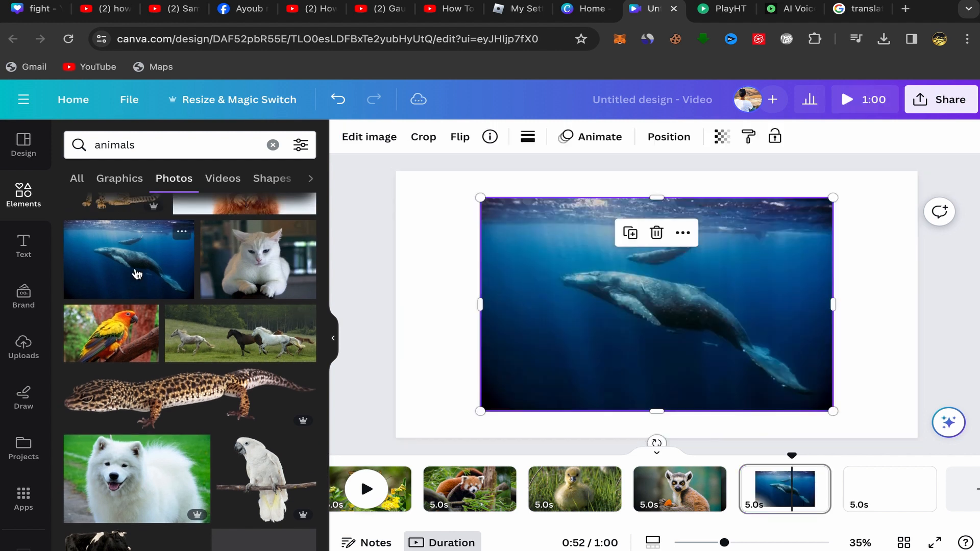
{"action": "left_click", "coordinate": [682, 236]}
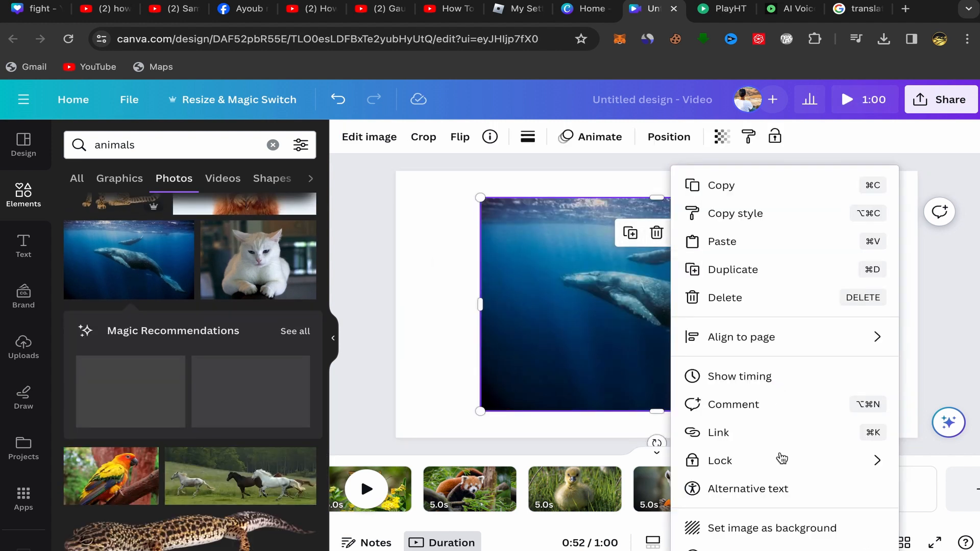
{"action": "left_click", "coordinate": [730, 527]}
Add the savanna group photo with the elephant, rhino, giraffe and lions to page 12 and set it as the background
{"action": "left_click", "coordinate": [886, 504]}
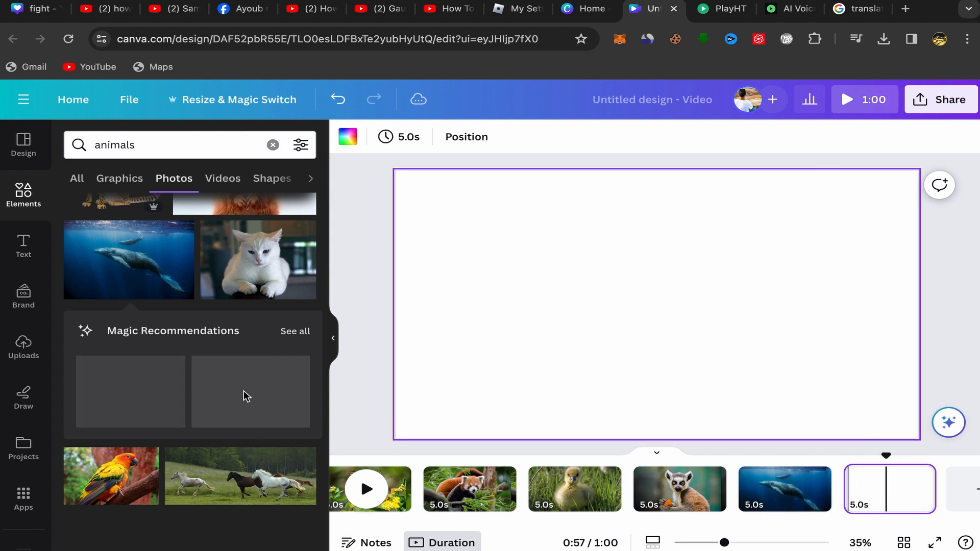
{"action": "scroll", "coordinate": [222, 408], "scroll_direction": "down", "scroll_amount": 3}
{"action": "scroll", "coordinate": [222, 408], "scroll_direction": "down", "scroll_amount": 2}
{"action": "scroll", "coordinate": [221, 410], "scroll_direction": "down", "scroll_amount": 2}
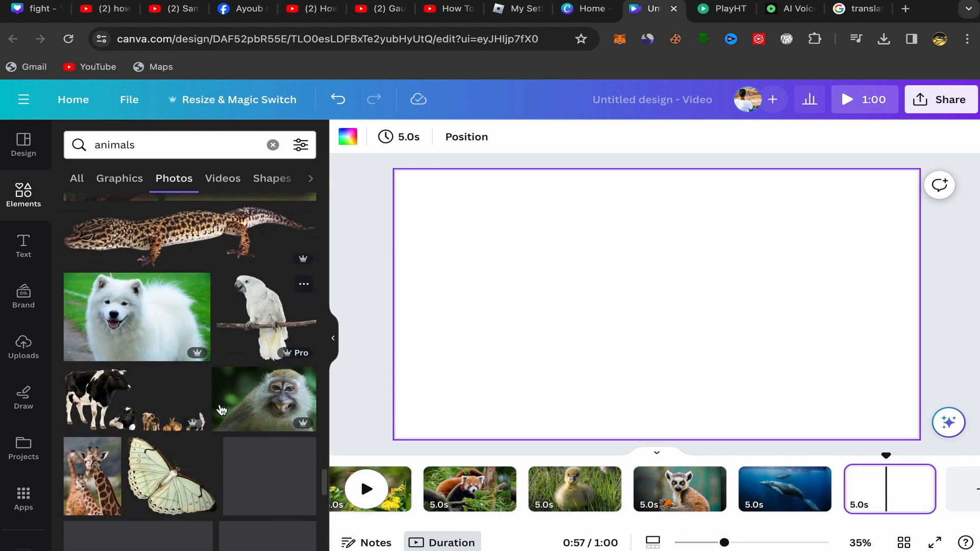
{"action": "scroll", "coordinate": [217, 413], "scroll_direction": "down", "scroll_amount": 3}
{"action": "scroll", "coordinate": [209, 419], "scroll_direction": "down", "scroll_amount": 2}
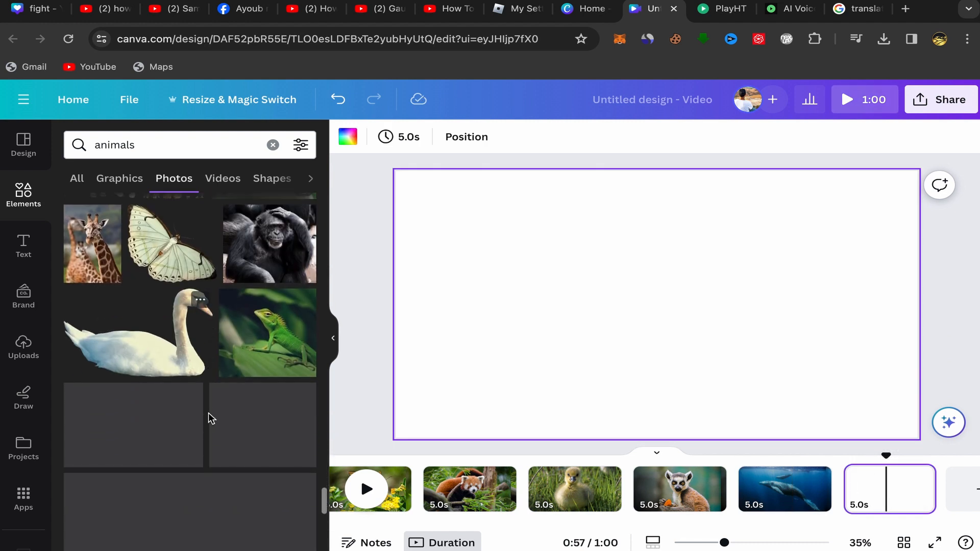
{"action": "scroll", "coordinate": [209, 418], "scroll_direction": "down", "scroll_amount": 2}
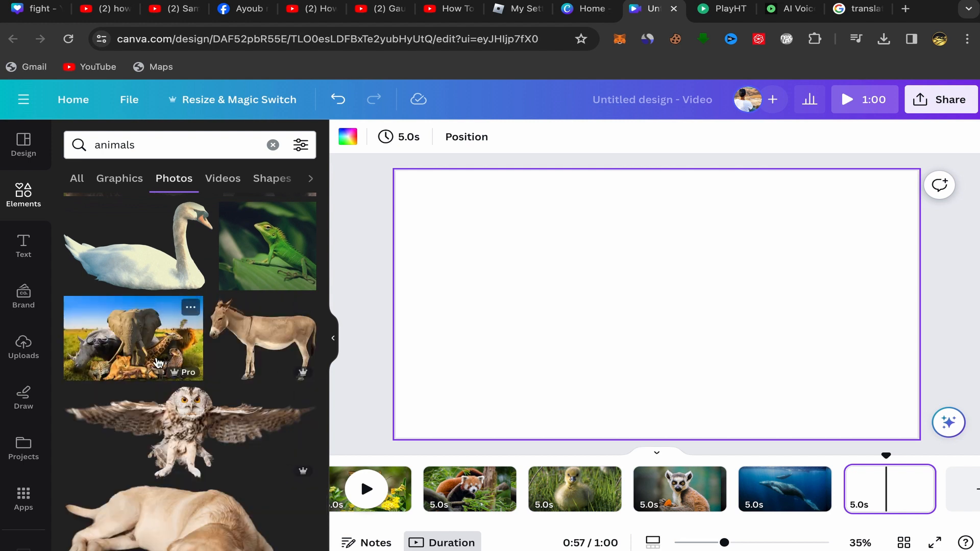
{"action": "left_click", "coordinate": [158, 363]}
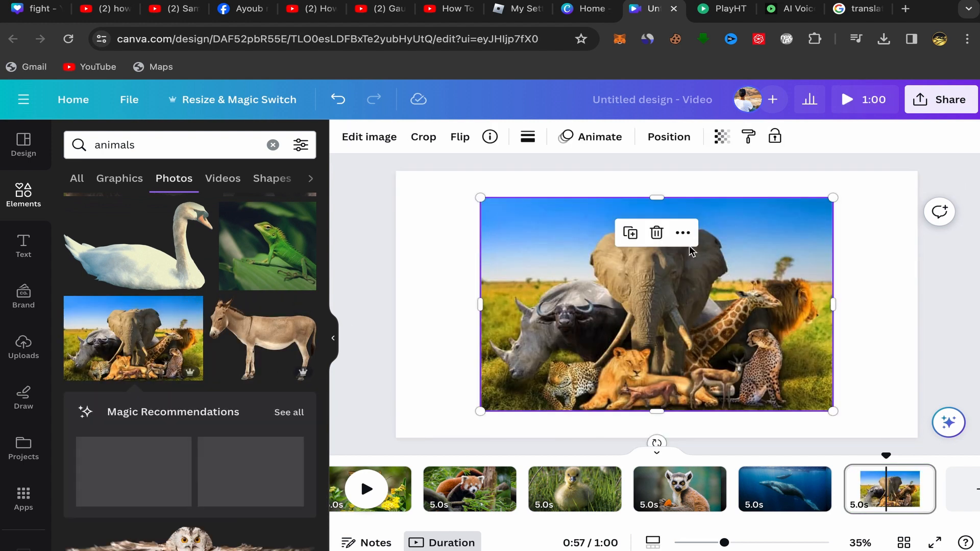
{"action": "left_click", "coordinate": [682, 232]}
{"action": "left_click", "coordinate": [752, 529]}
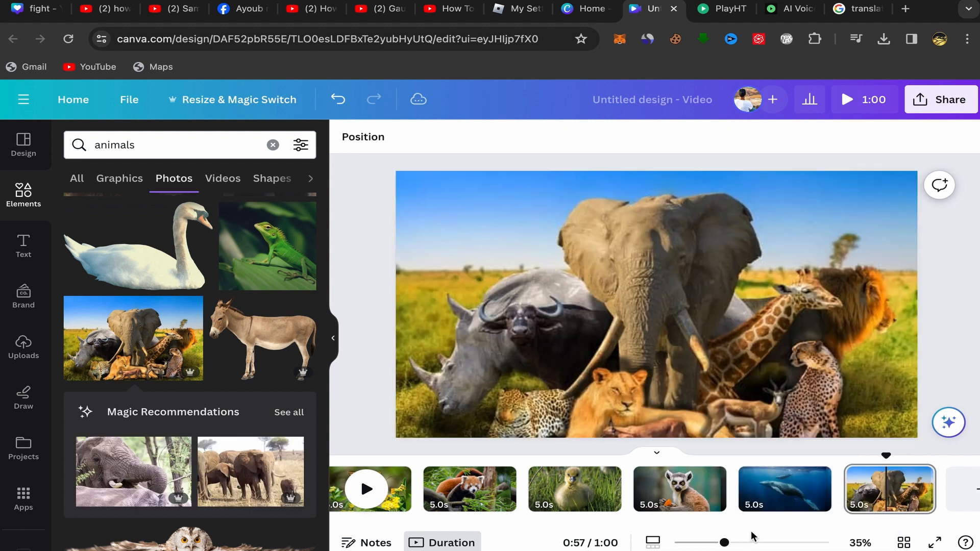
Add a Slide transition lasting 0.3 seconds after the tiger page and apply it between all pages
{"action": "scroll", "coordinate": [612, 481], "scroll_direction": "up", "scroll_amount": 10}
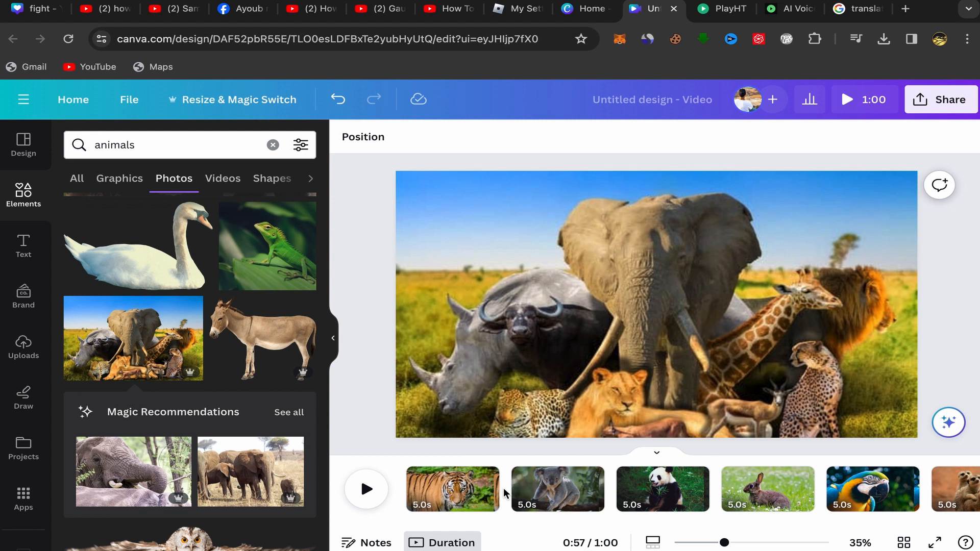
{"action": "mouse_move", "coordinate": [503, 488]}
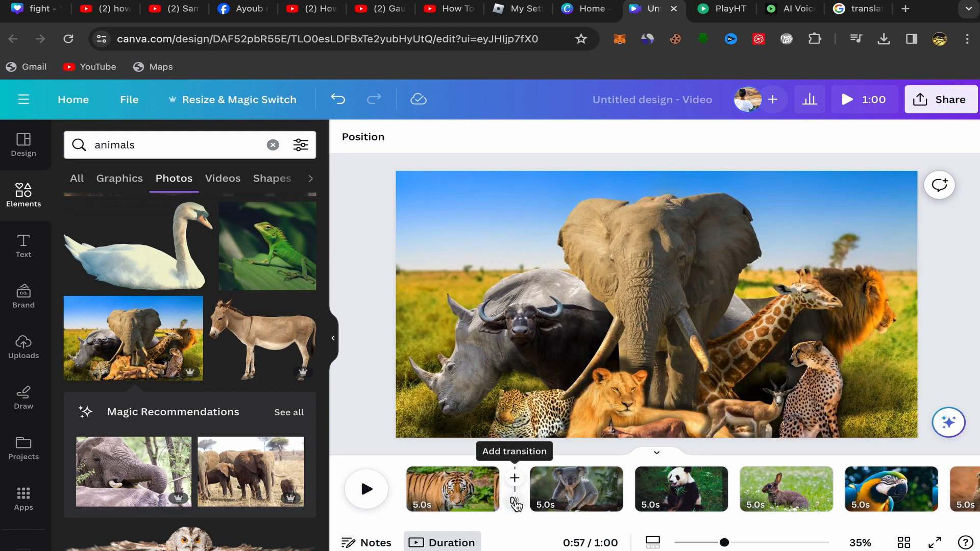
{"action": "left_click", "coordinate": [515, 504]}
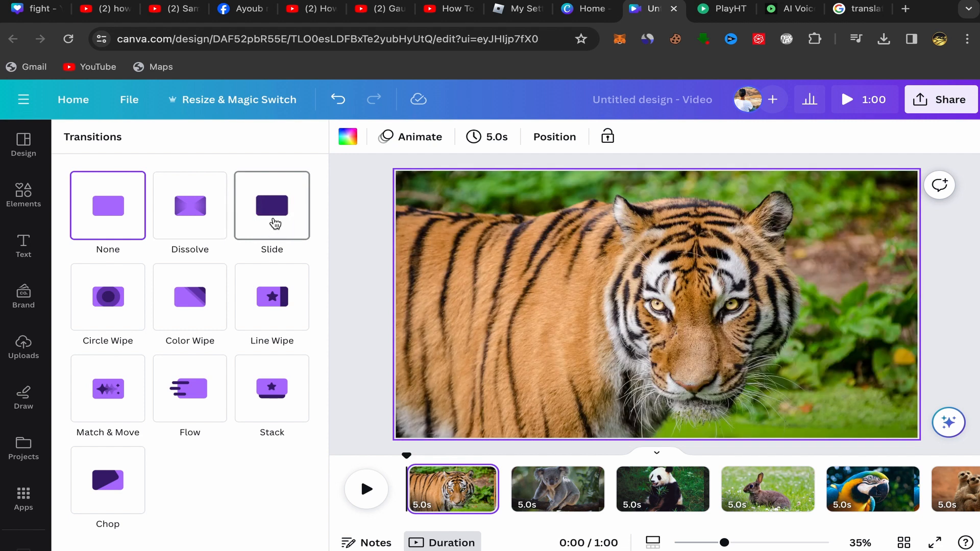
{"action": "left_click", "coordinate": [271, 223]}
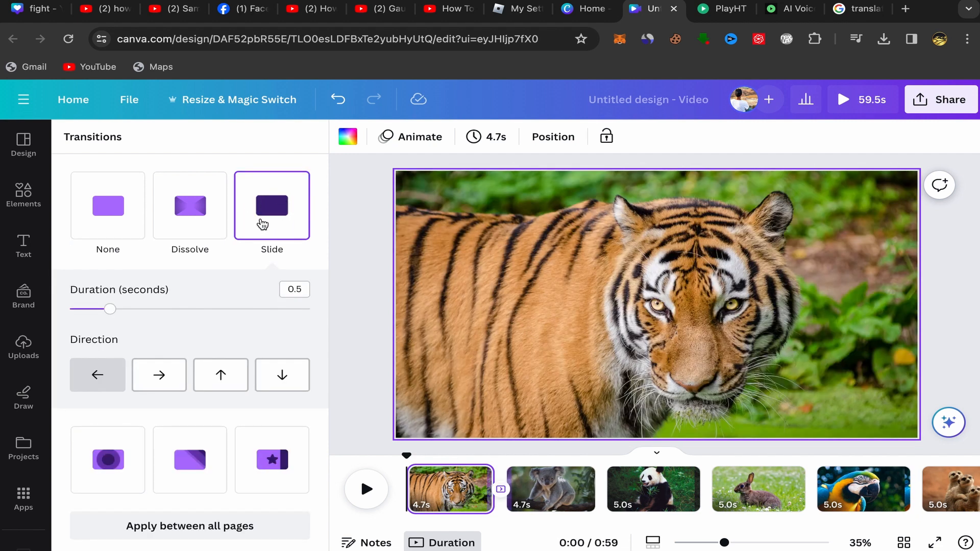
{"action": "left_click_drag", "start_coordinate": [111, 312], "coordinate": [89, 309]}
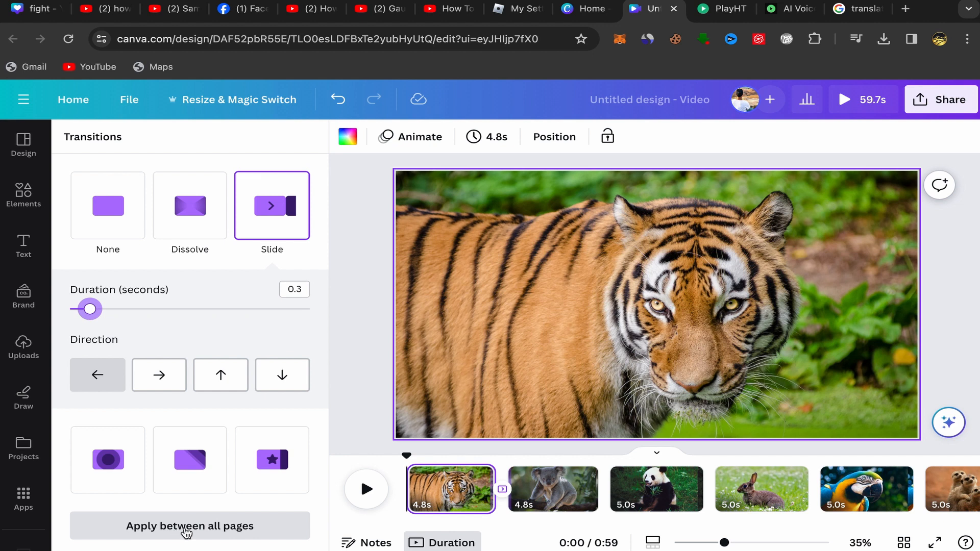
{"action": "left_click", "coordinate": [187, 531]}
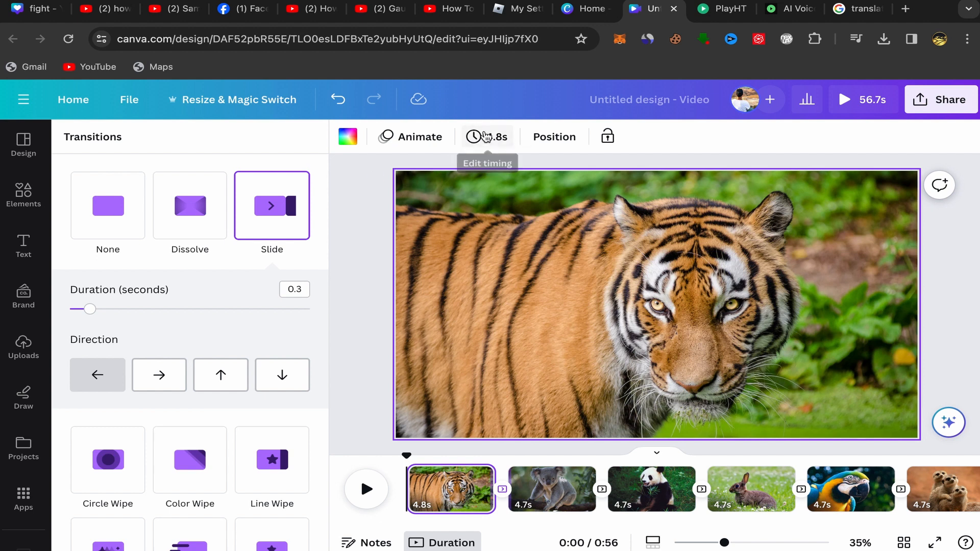
Set the tiger page's timing to 3.5 seconds and apply that timing to all 12 pages
{"action": "left_click", "coordinate": [475, 138]}
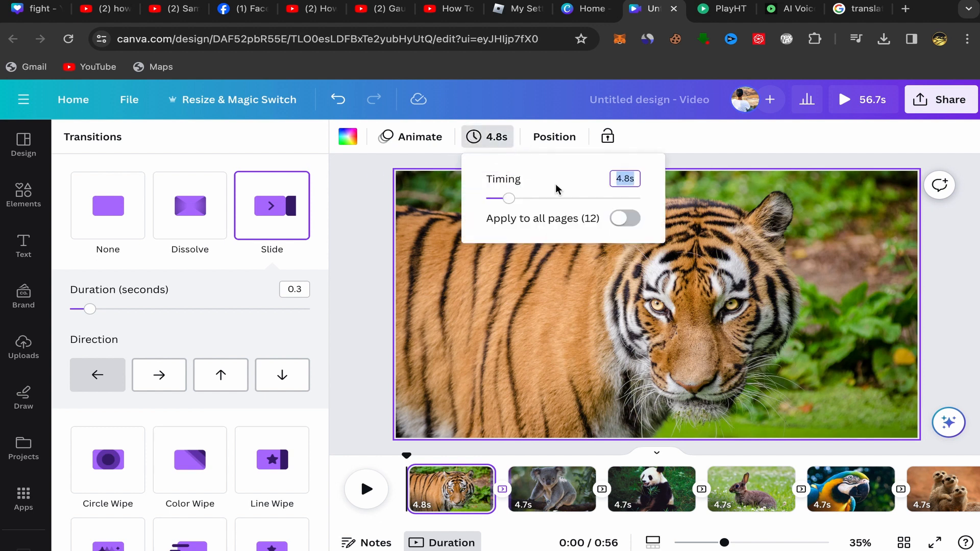
{"action": "mouse_move", "coordinate": [509, 199]}
{"action": "left_mouse_down"}
{"action": "mouse_move", "coordinate": [519, 198]}
{"action": "mouse_move", "coordinate": [500, 199]}
{"action": "left_mouse_up"}
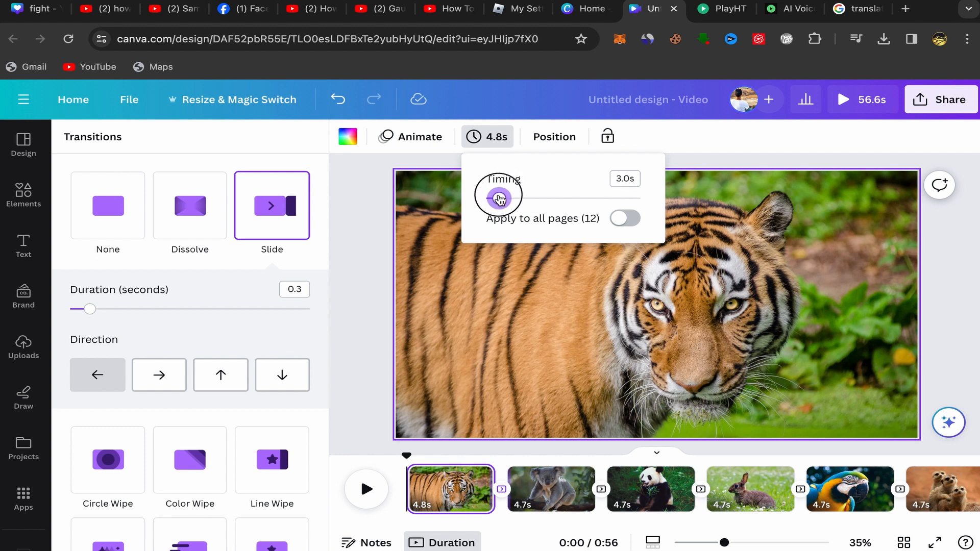
{"action": "left_click_drag", "start_coordinate": [500, 199], "coordinate": [499, 199]}
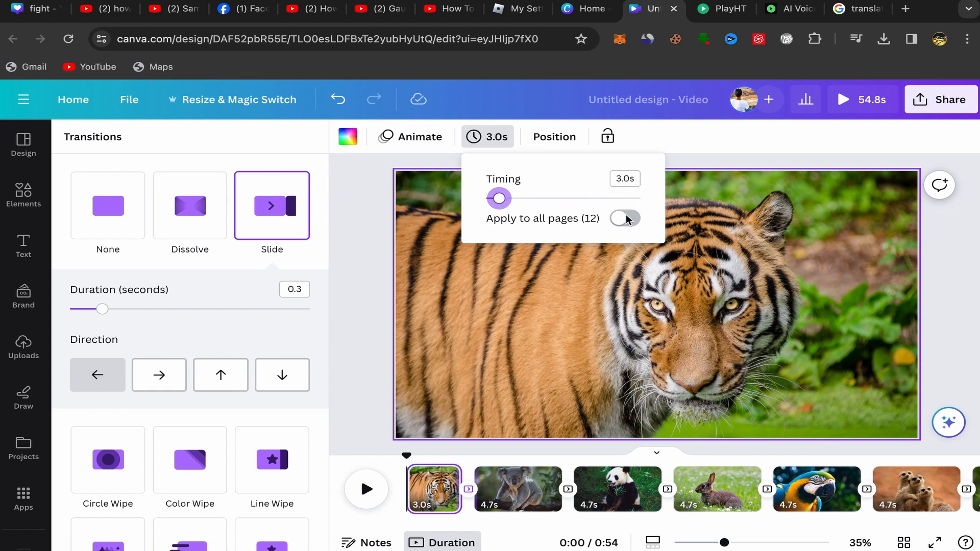
{"action": "left_click_drag", "start_coordinate": [501, 200], "coordinate": [505, 203]}
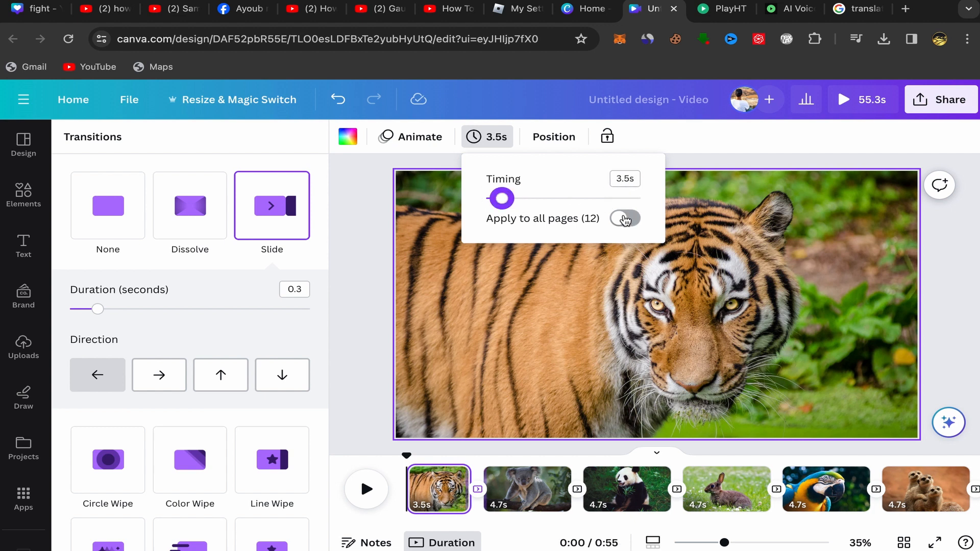
{"action": "left_click", "coordinate": [626, 220]}
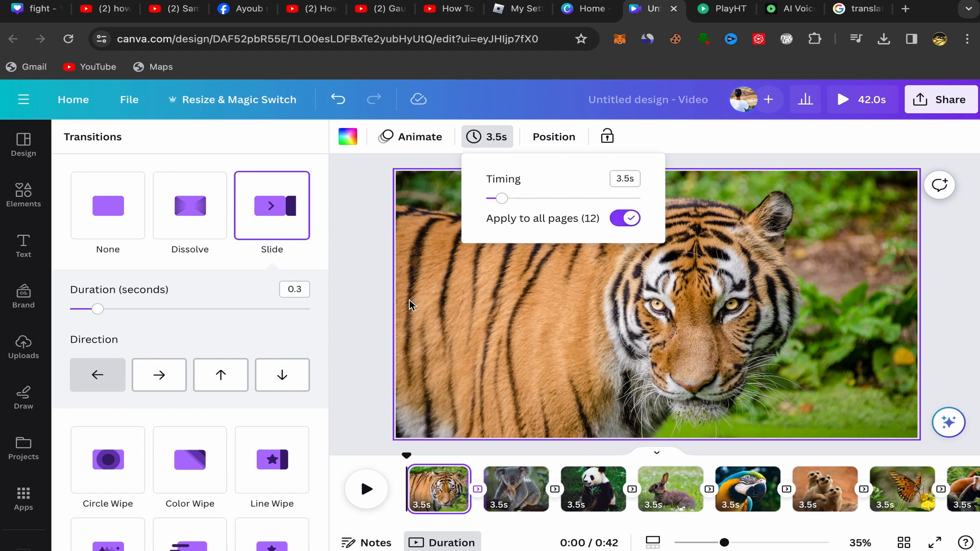
{"action": "left_click", "coordinate": [374, 314]}
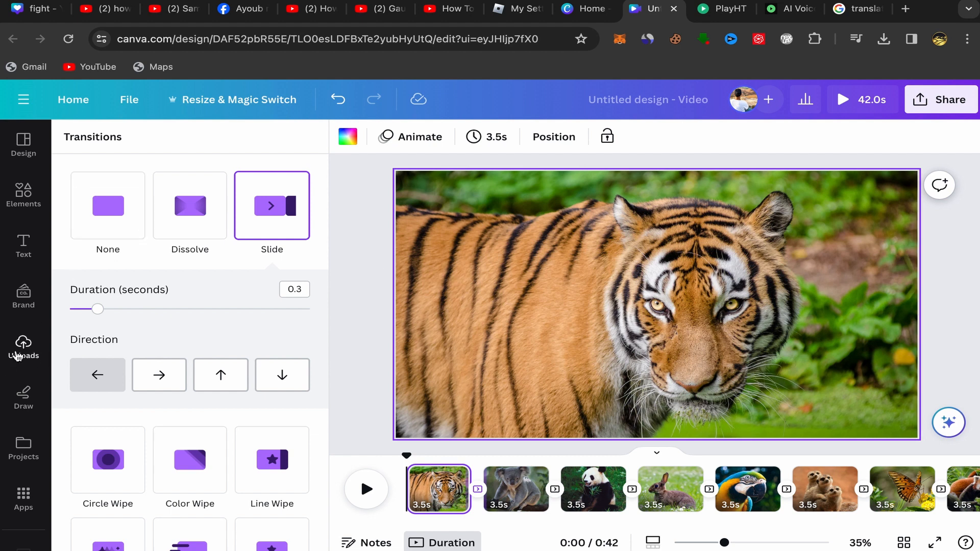
Open the library of uploaded media
{"action": "left_click", "coordinate": [17, 353]}
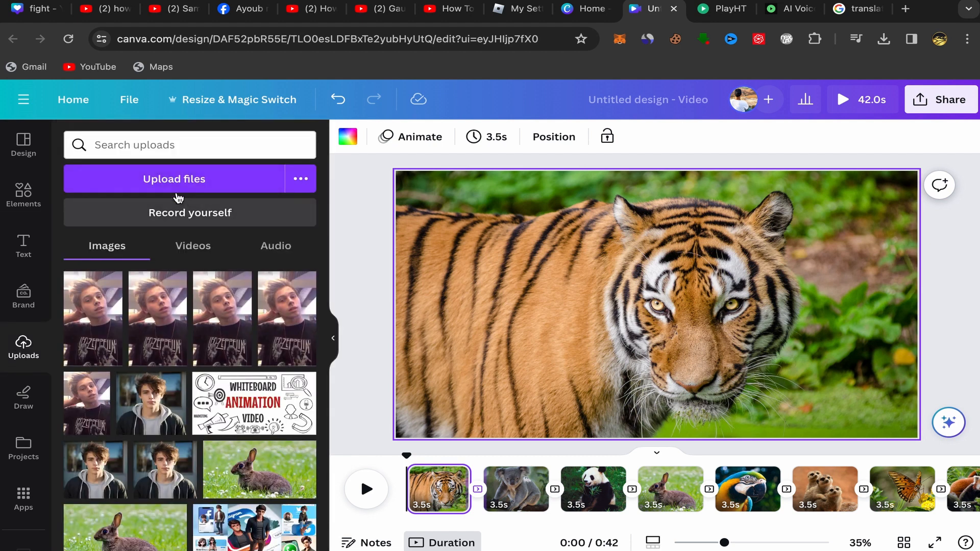
{"action": "left_click", "coordinate": [172, 181]}
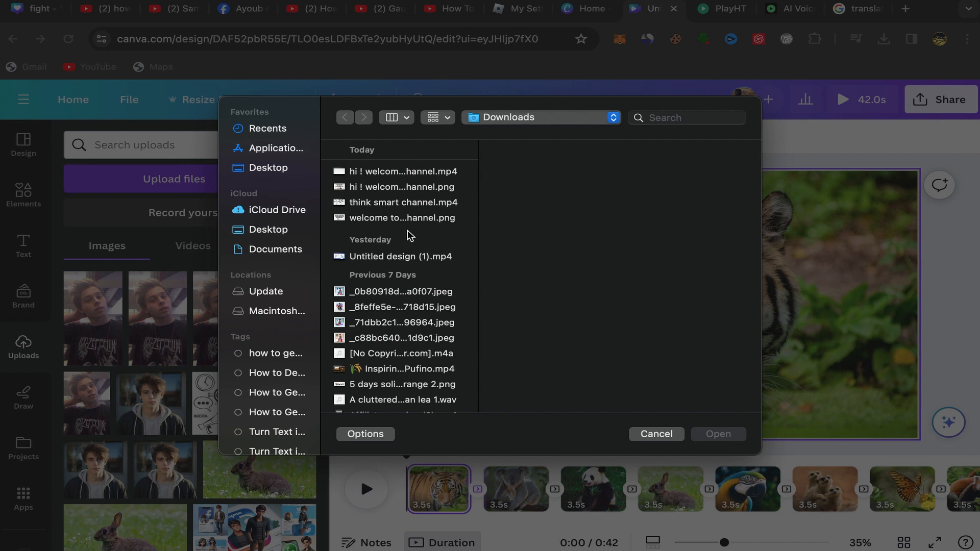
{"action": "scroll", "coordinate": [407, 310], "scroll_direction": "down", "scroll_amount": 3}
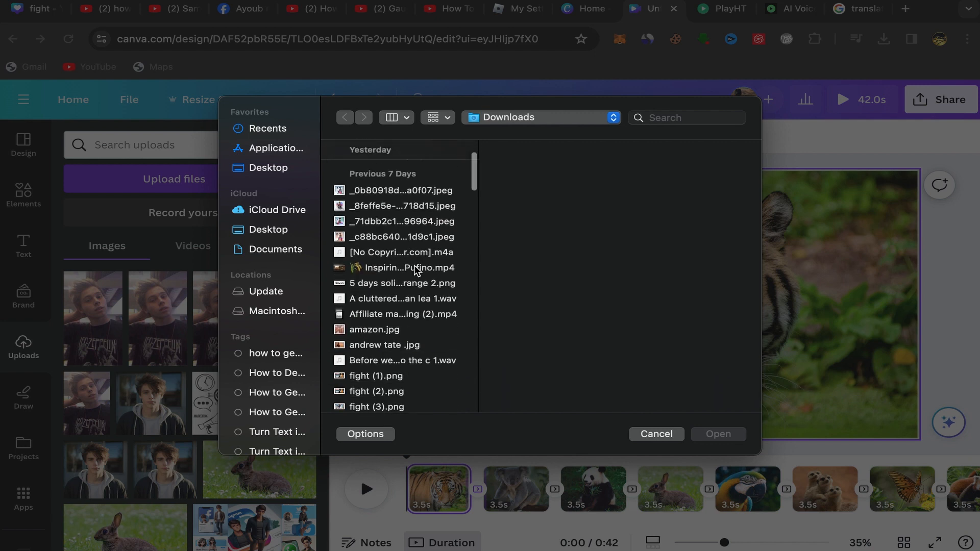
{"action": "left_click", "coordinate": [386, 259]}
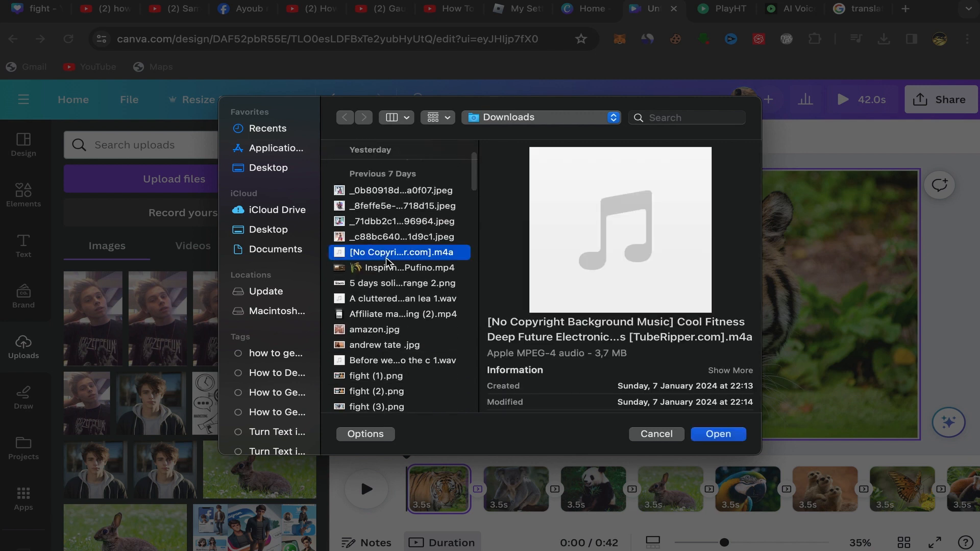
{"action": "left_click", "coordinate": [621, 230]}
{"action": "left_click", "coordinate": [658, 435]}
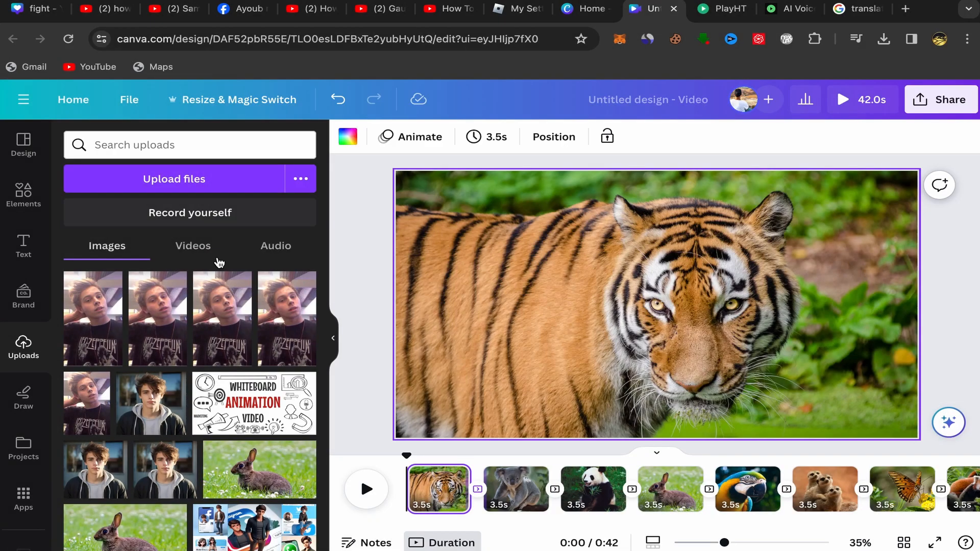
Add the uploaded "Relax Beat Calm Peace Slow" audio track at the start of the video
{"action": "left_click", "coordinate": [272, 246]}
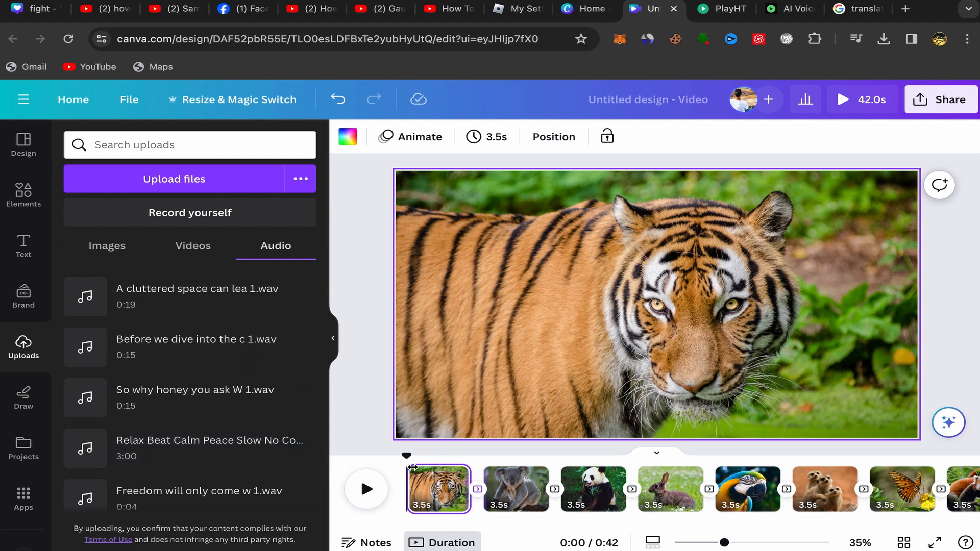
{"action": "left_click", "coordinate": [397, 458]}
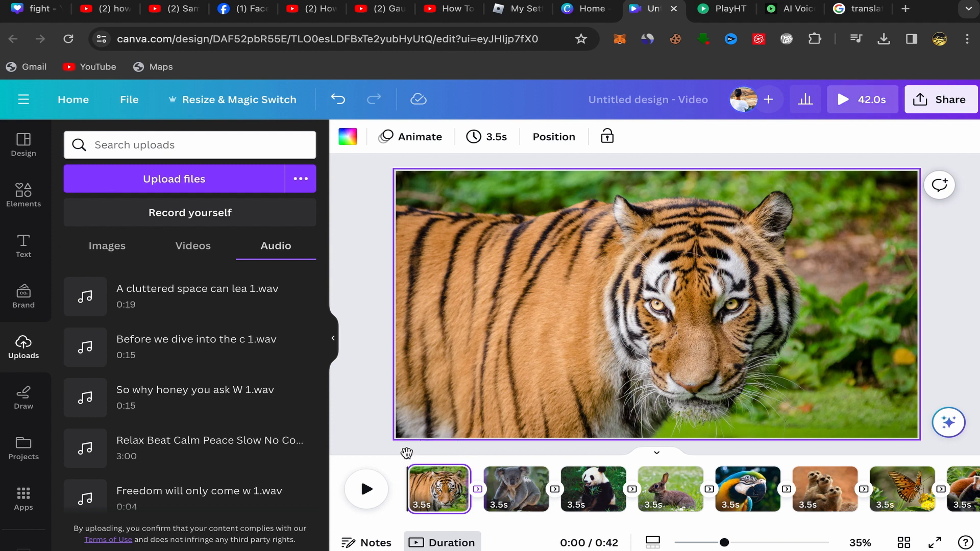
{"action": "left_click", "coordinate": [404, 454]}
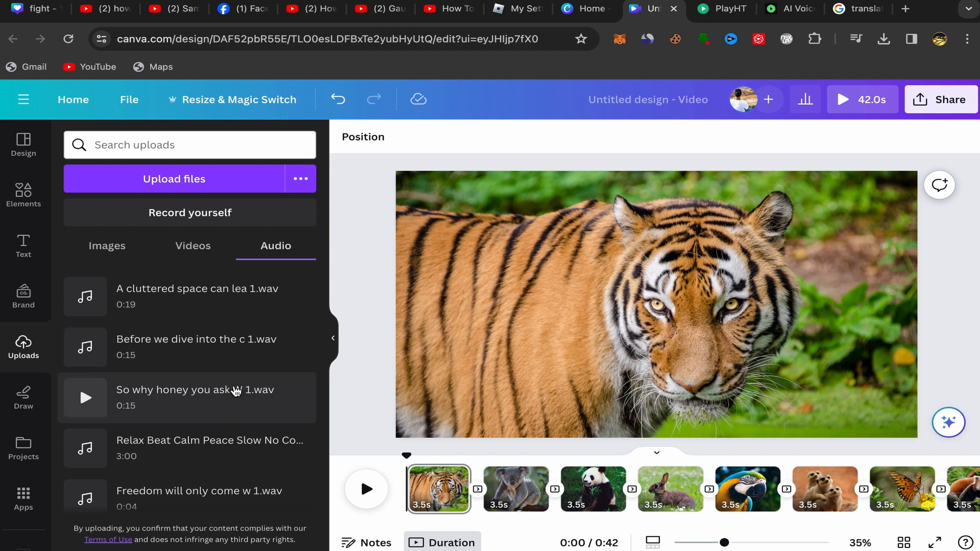
{"action": "left_click", "coordinate": [200, 460]}
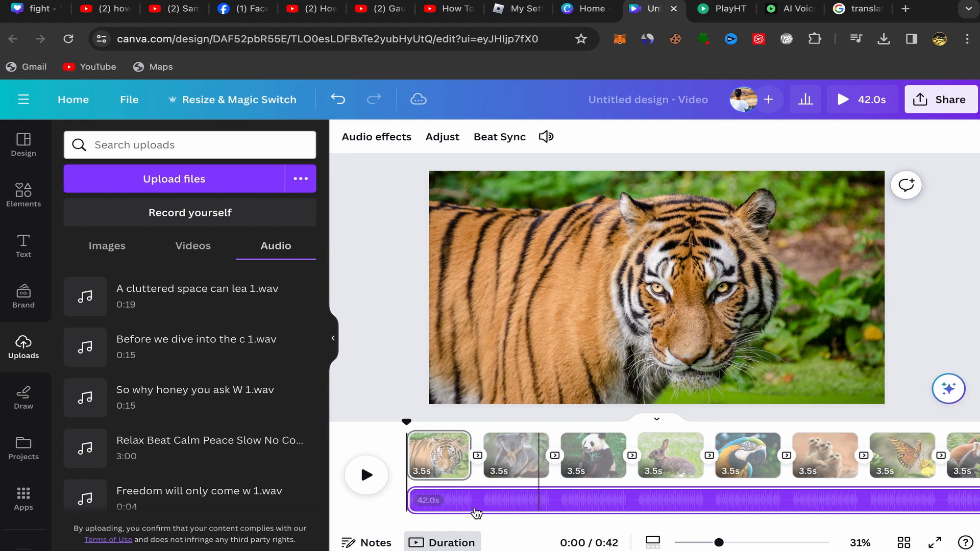
Lower the volume of the background music track to 62
{"action": "left_click", "coordinate": [515, 457]}
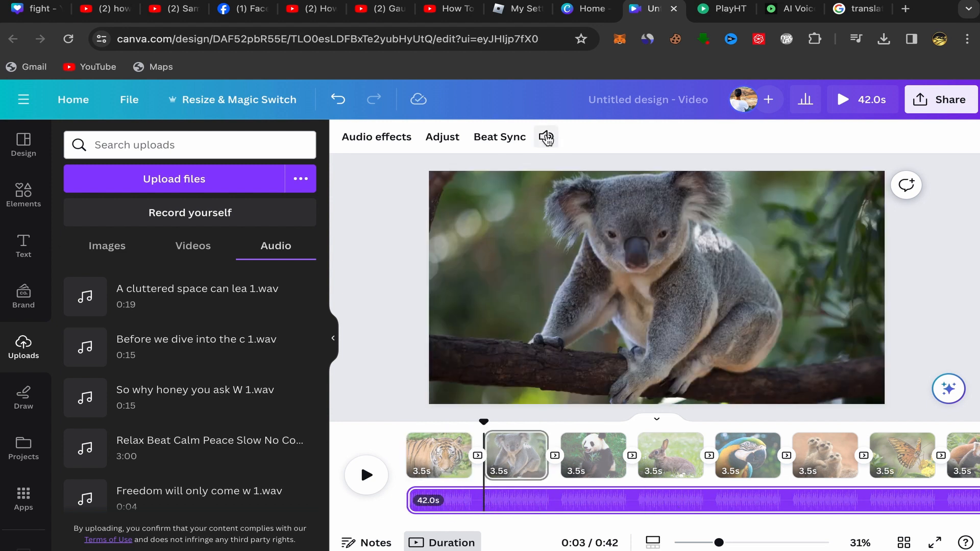
{"action": "left_click", "coordinate": [544, 147]}
{"action": "left_click", "coordinate": [601, 205]}
{"action": "left_click_drag", "start_coordinate": [603, 209], "coordinate": [581, 206]}
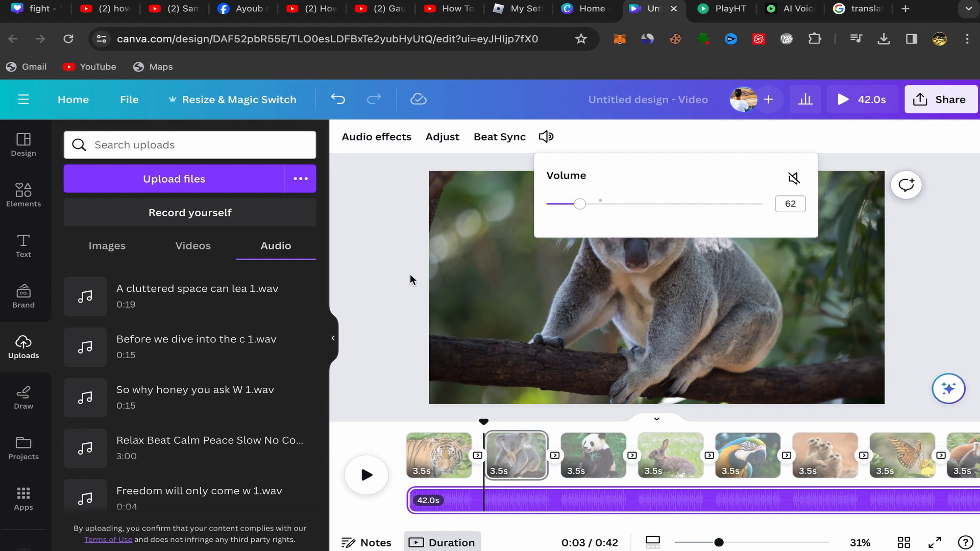
Preview the video with its music and transitions from the beginning, pausing on the duckling page
{"action": "left_click", "coordinate": [334, 339]}
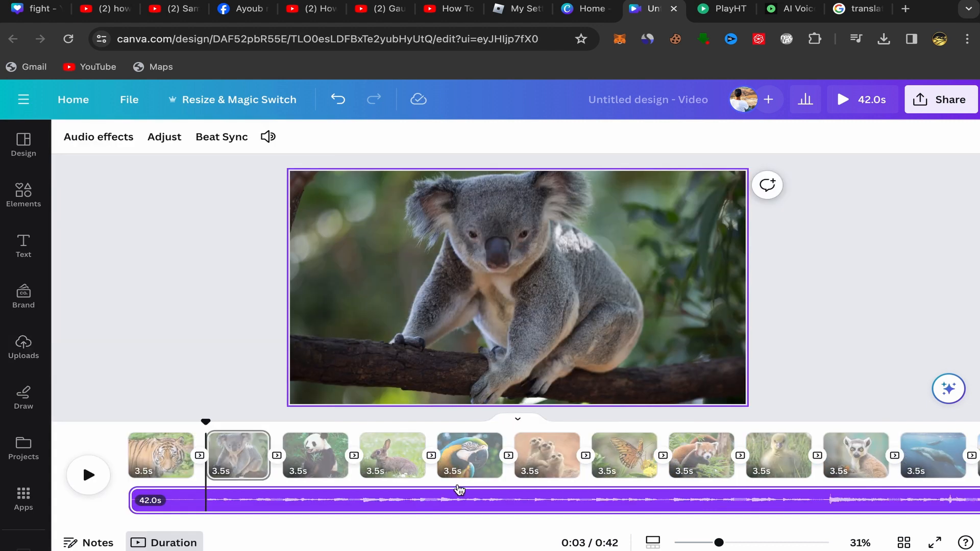
{"action": "left_click_drag", "start_coordinate": [720, 544], "coordinate": [724, 544]}
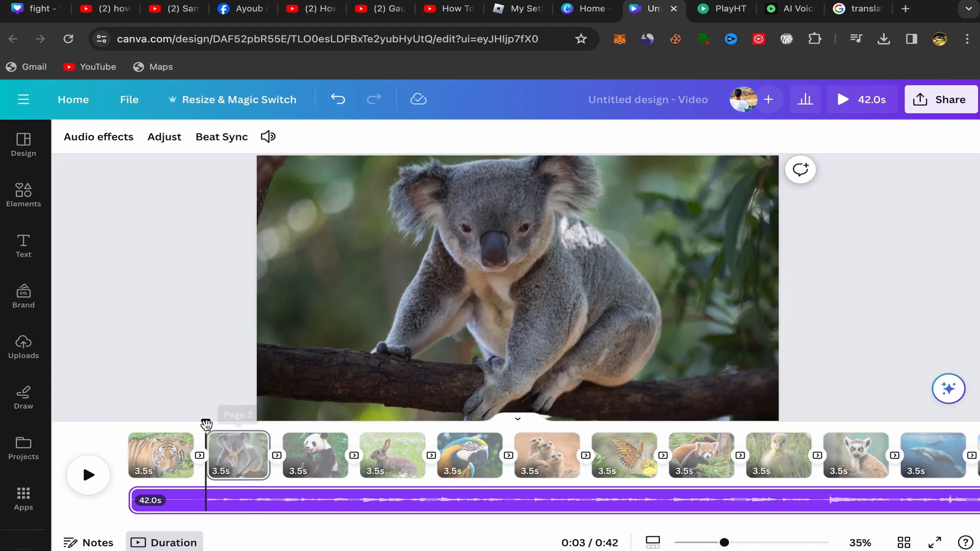
{"action": "left_click_drag", "start_coordinate": [206, 421], "coordinate": [113, 432]}
{"action": "left_click", "coordinate": [88, 474]}
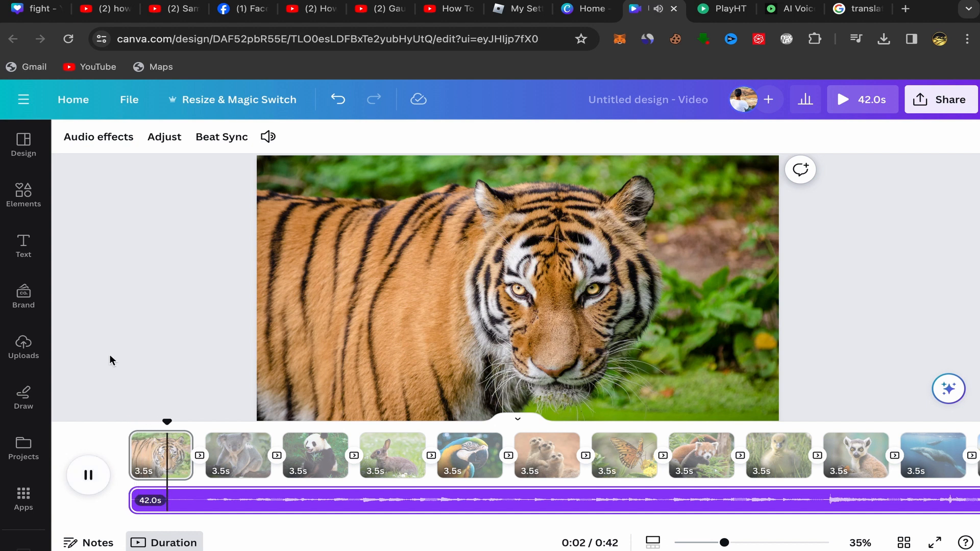
{"action": "key", "text": "XF86AudioRaiseVolume"}
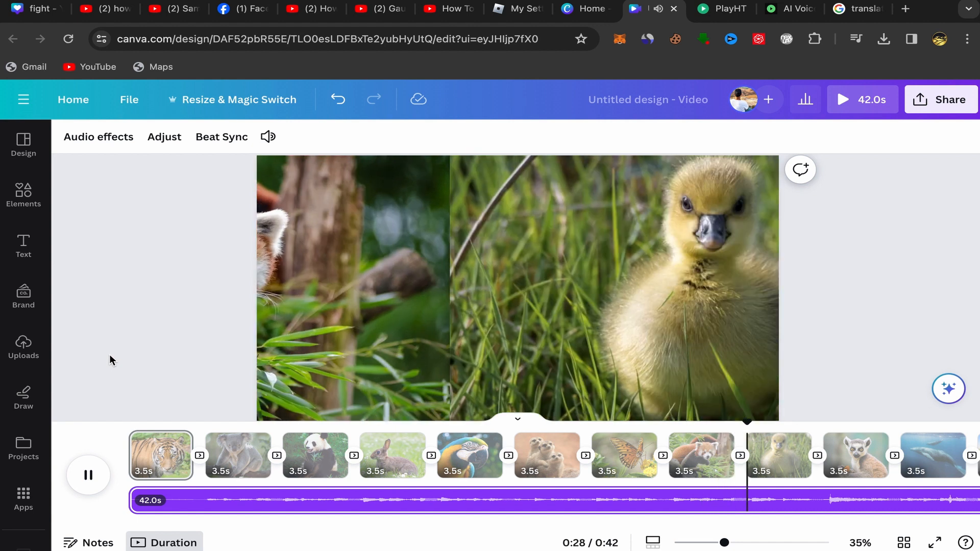
{"action": "left_click", "coordinate": [101, 485]}
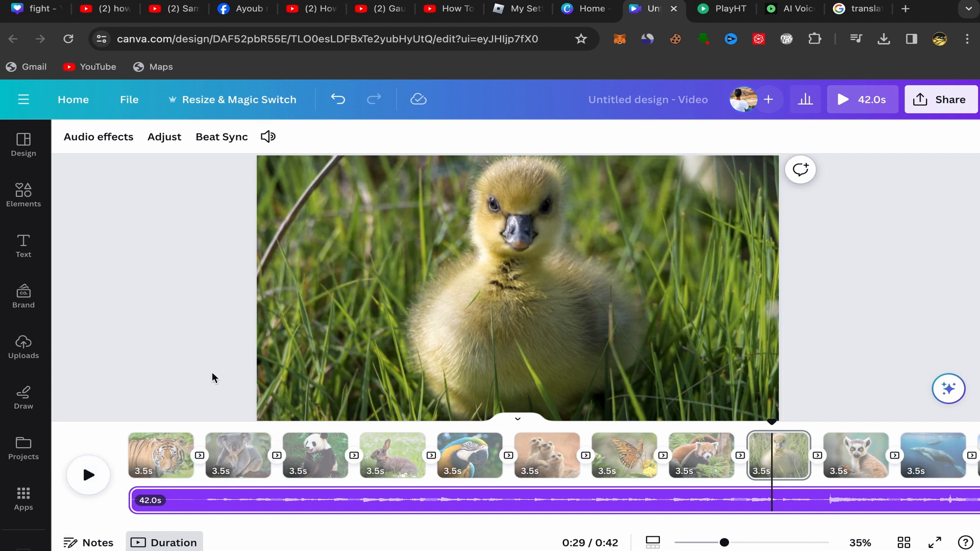
Choose the Photo Flow page animation on the tiger page, lower its intensity to about a quarter, and apply it to all pages
{"action": "left_click", "coordinate": [152, 448]}
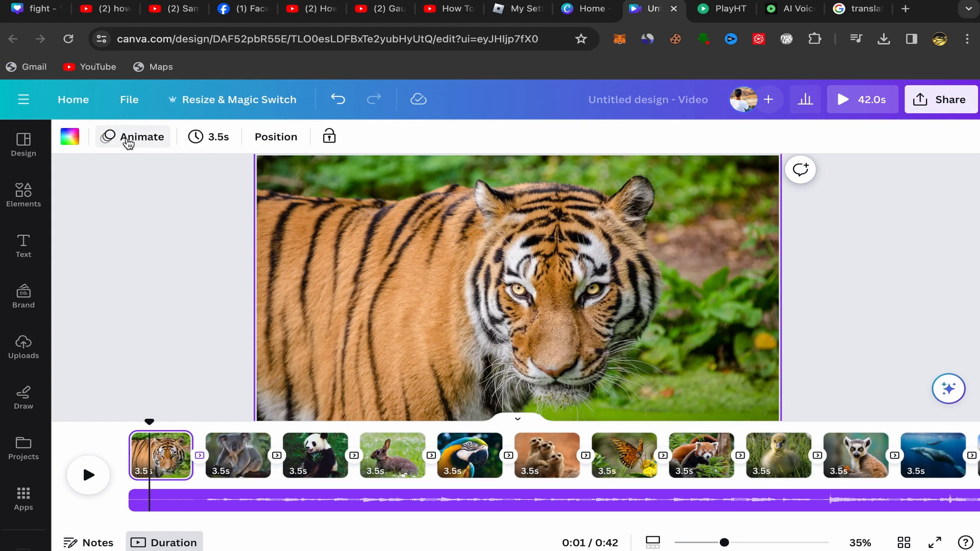
{"action": "left_click", "coordinate": [128, 140]}
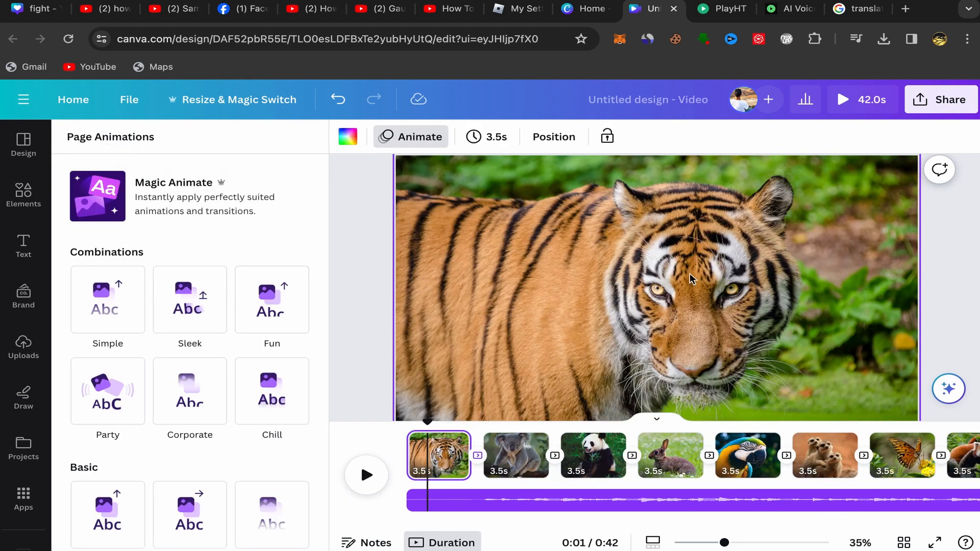
{"action": "scroll", "coordinate": [310, 355], "scroll_direction": "down", "scroll_amount": 10}
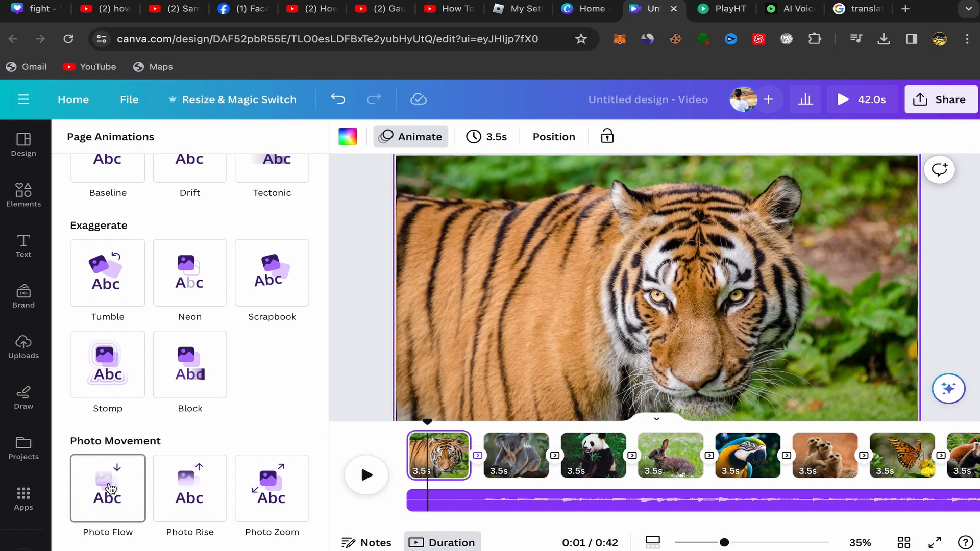
{"action": "scroll", "coordinate": [103, 459], "scroll_direction": "up", "scroll_amount": 10}
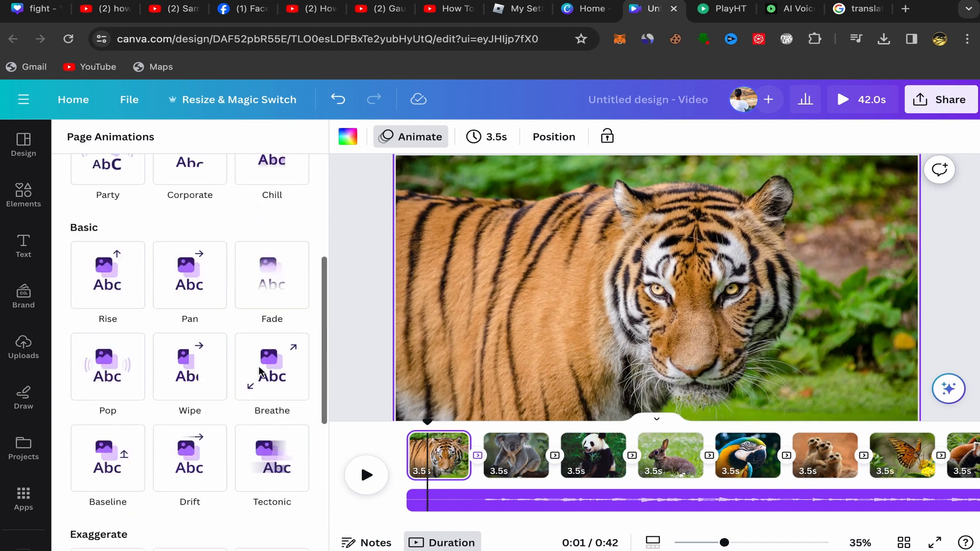
{"action": "scroll", "coordinate": [292, 239], "scroll_direction": "down", "scroll_amount": 10}
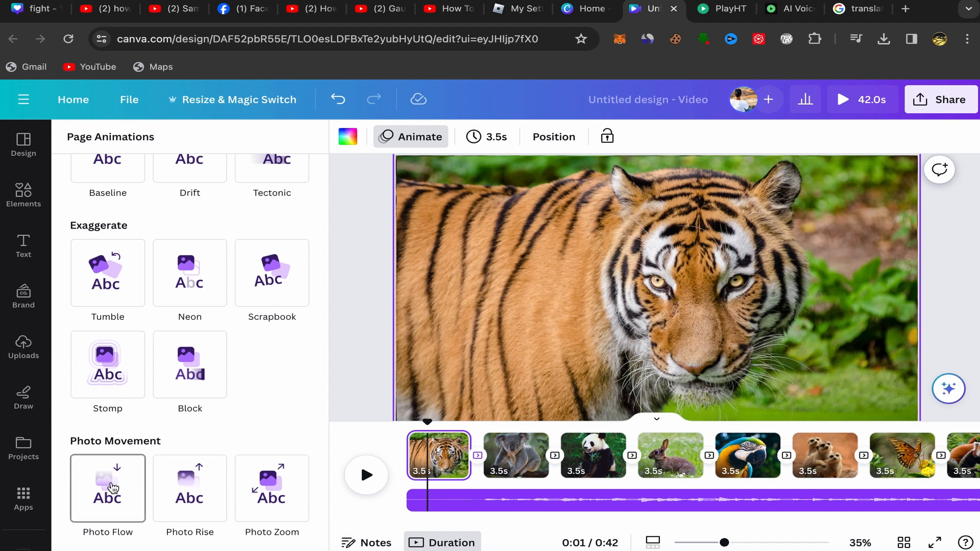
{"action": "left_click", "coordinate": [115, 487]}
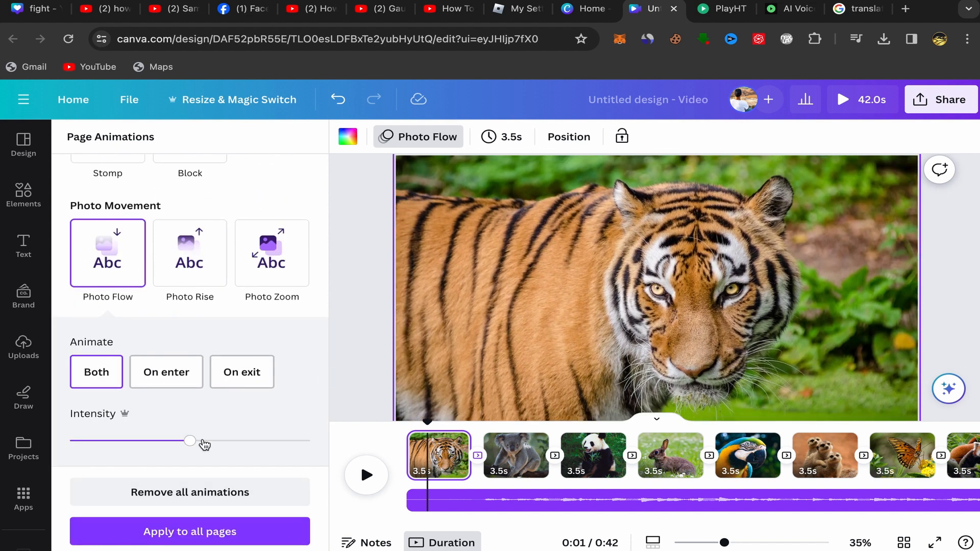
{"action": "left_click_drag", "start_coordinate": [189, 441], "coordinate": [131, 442]}
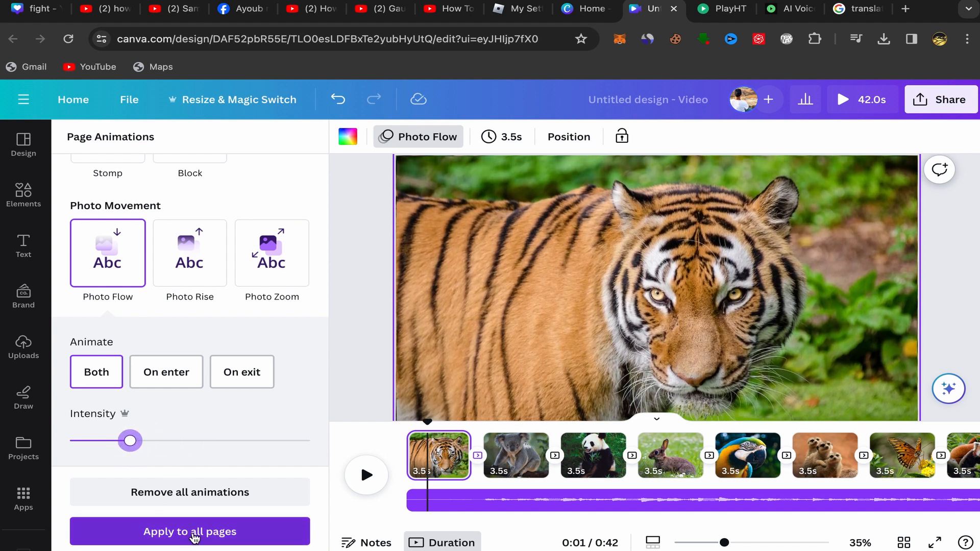
{"action": "left_click", "coordinate": [185, 533]}
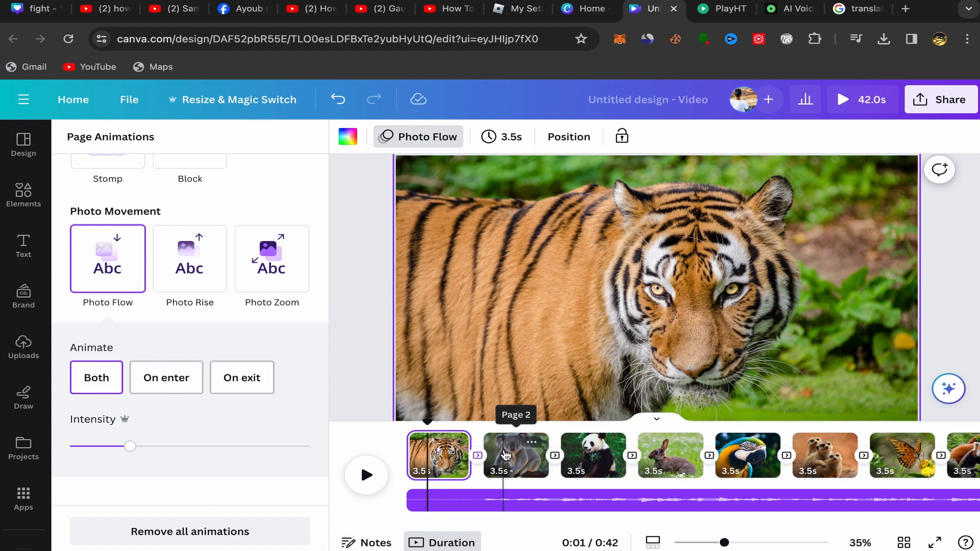
Check which page animation is applied to the koala page and close the animation options
{"action": "left_click", "coordinate": [505, 454]}
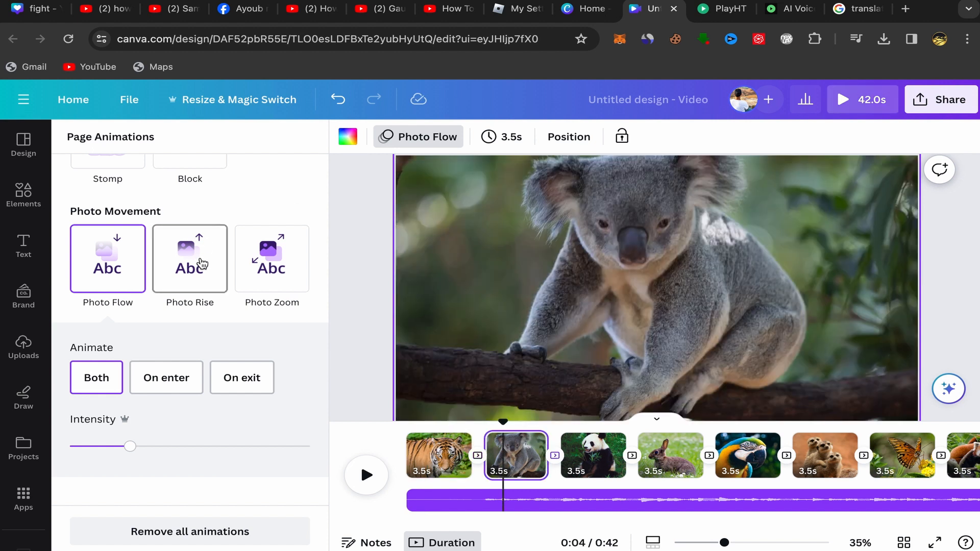
{"action": "scroll", "coordinate": [213, 334], "scroll_direction": "up", "scroll_amount": 1}
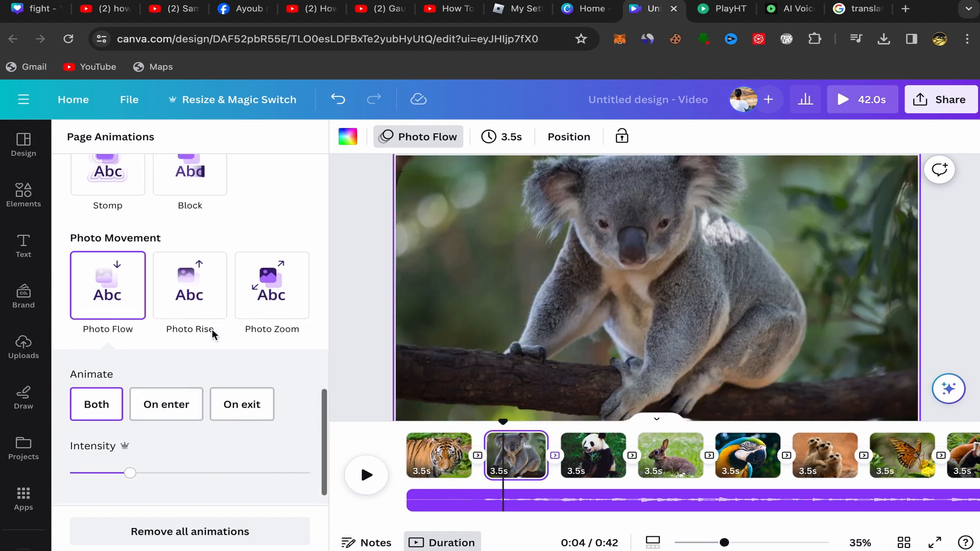
{"action": "scroll", "coordinate": [213, 334], "scroll_direction": "up", "scroll_amount": 1}
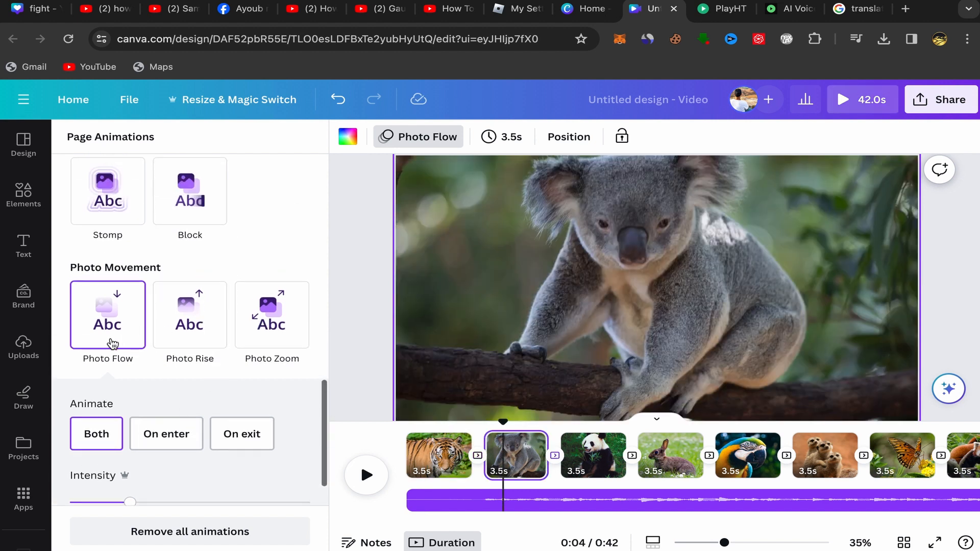
{"action": "left_click", "coordinate": [365, 327]}
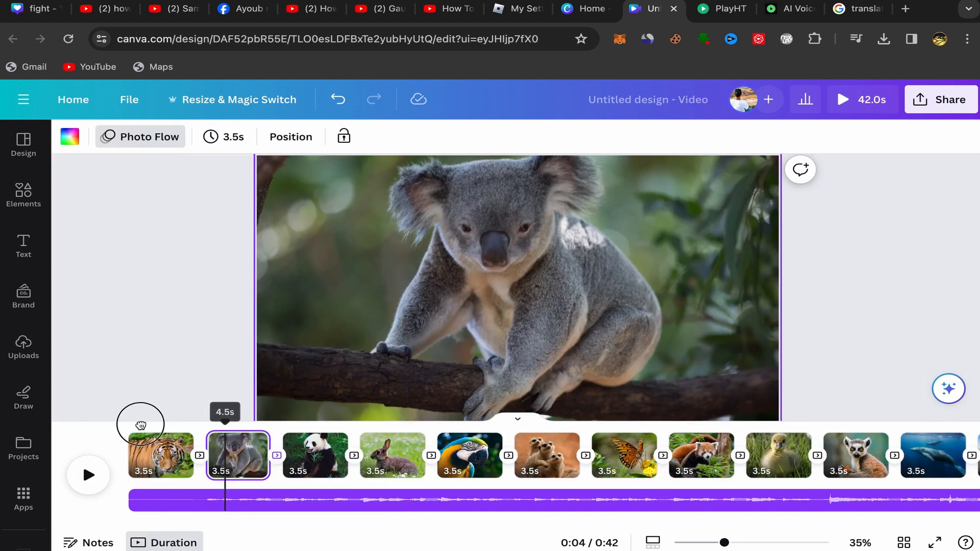
Preview the animated video from the beginning through to the final elephant page
{"action": "left_click", "coordinate": [140, 425]}
{"action": "left_click", "coordinate": [88, 474]}
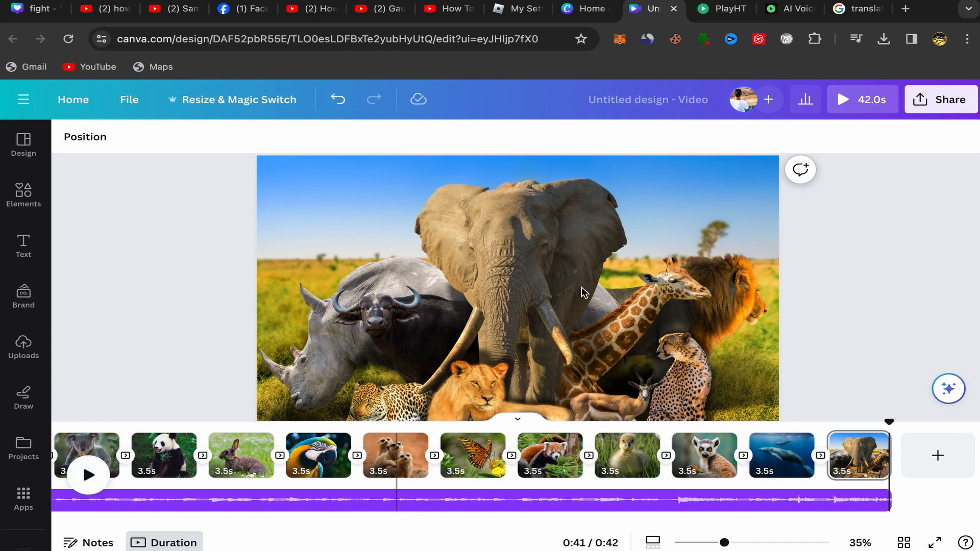
View the design's sharing and download options and close them again
{"action": "left_click", "coordinate": [930, 102]}
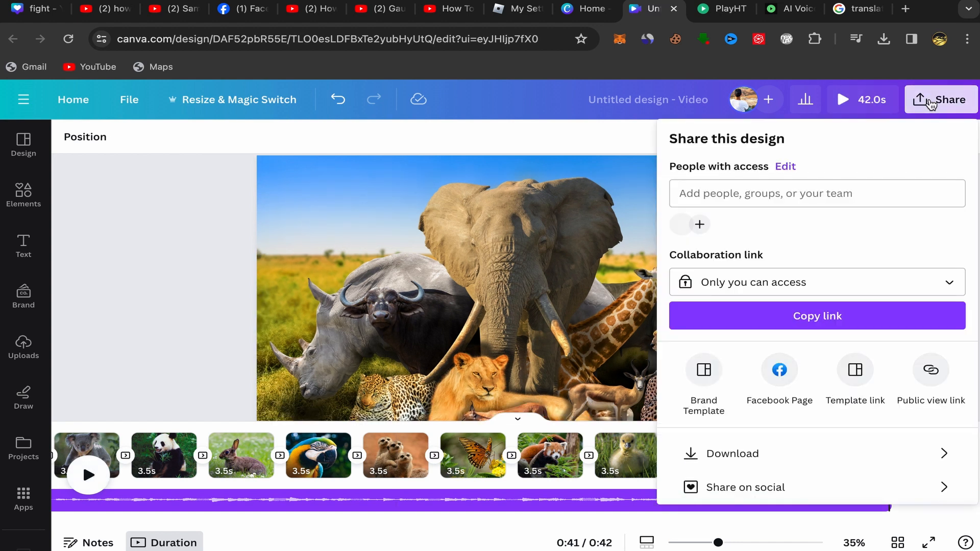
{"action": "left_click", "coordinate": [210, 264]}
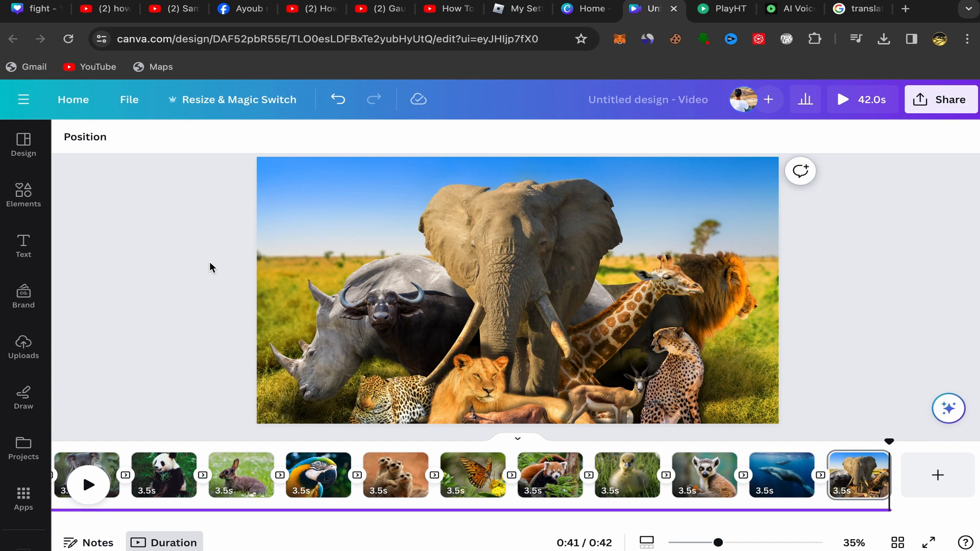
{"action": "mouse_move", "coordinate": [715, 7]}
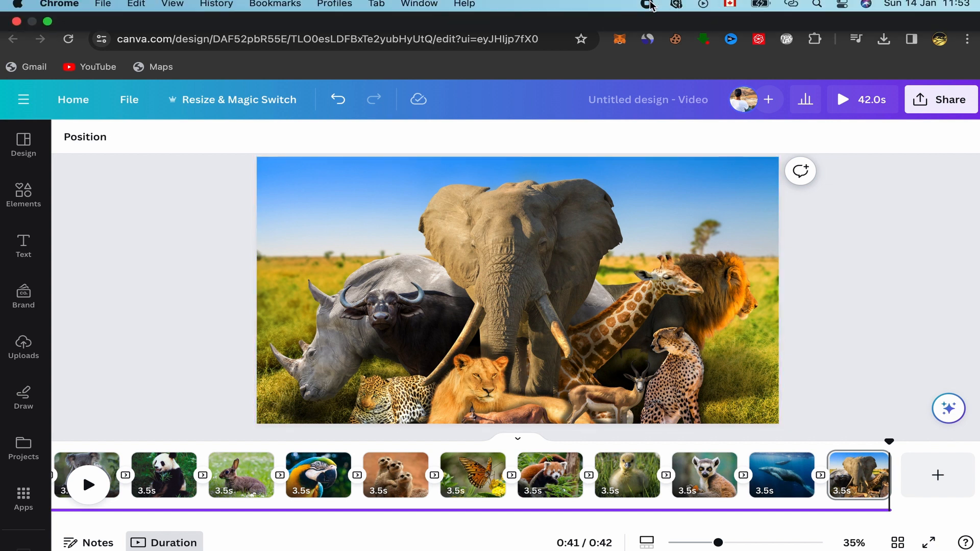